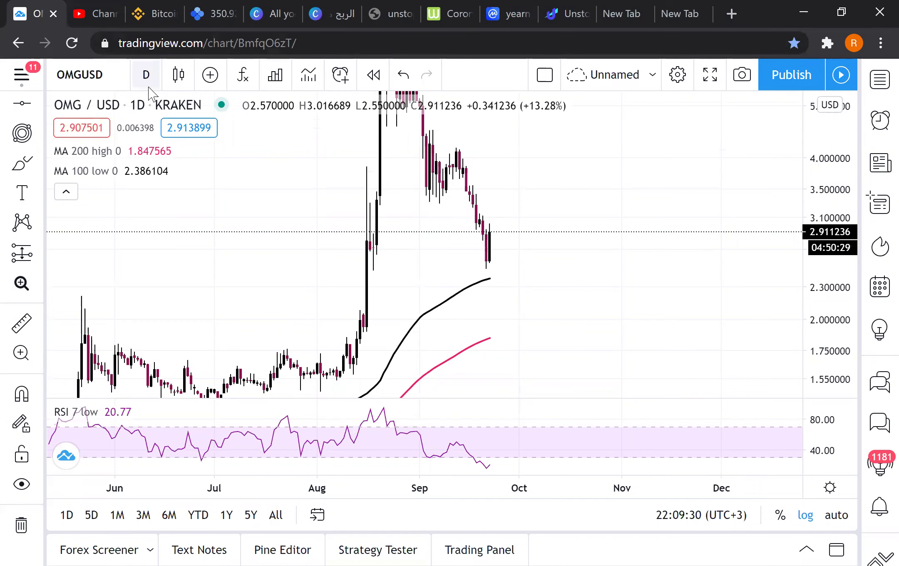
View the OMGUSD chart in the weekly timeframe, and switch it to the 1-hour timeframe.
click(146, 75)
scroll(182, 393, down, 4)
click(169, 433)
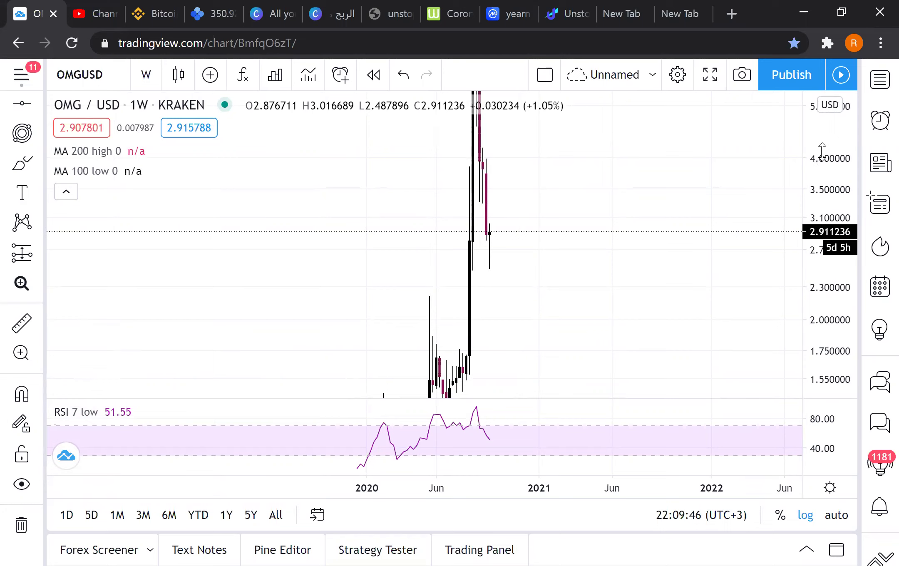
click(146, 75)
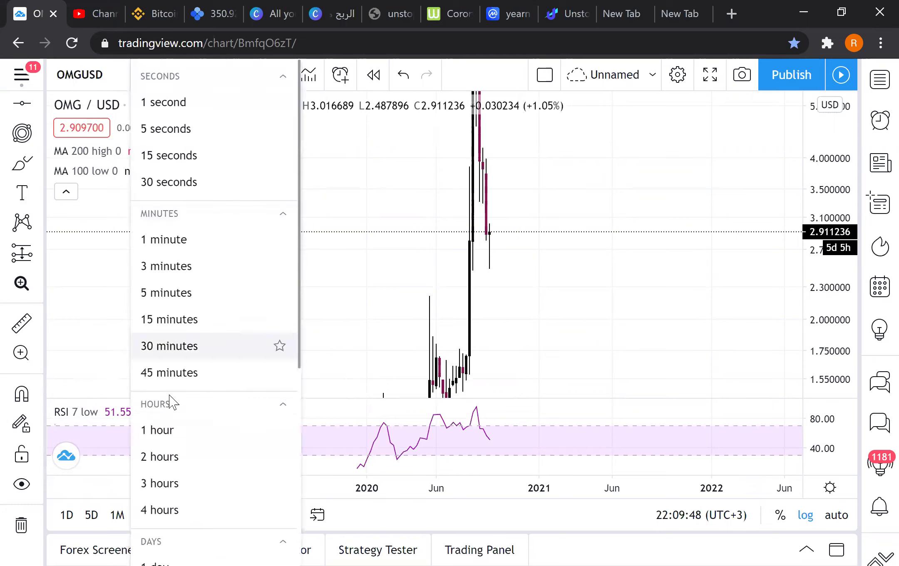
click(169, 432)
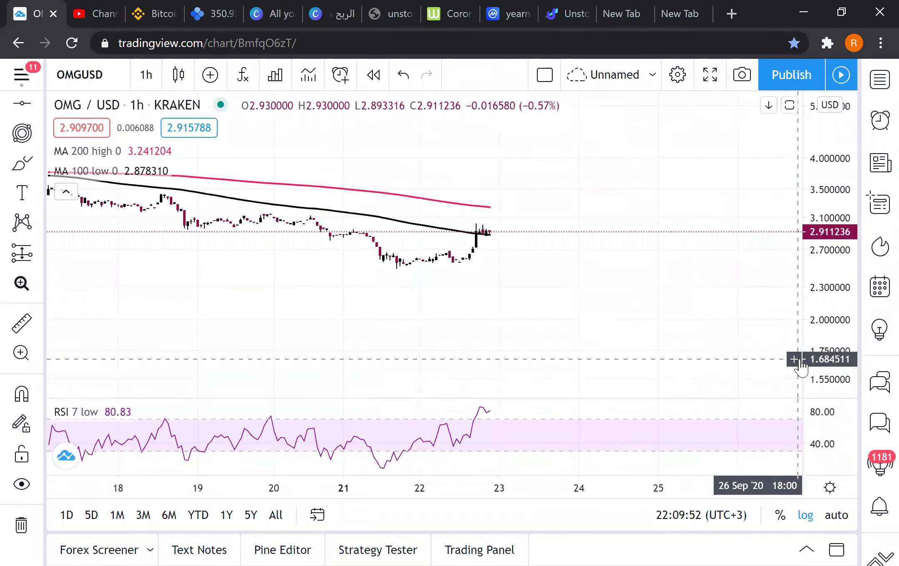
drag(807, 163, 353, 241)
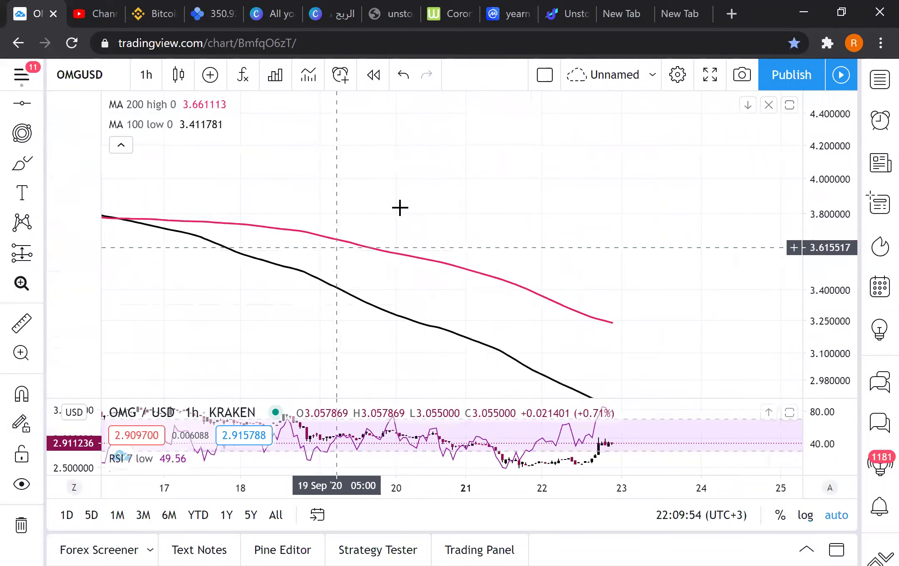
click(148, 75)
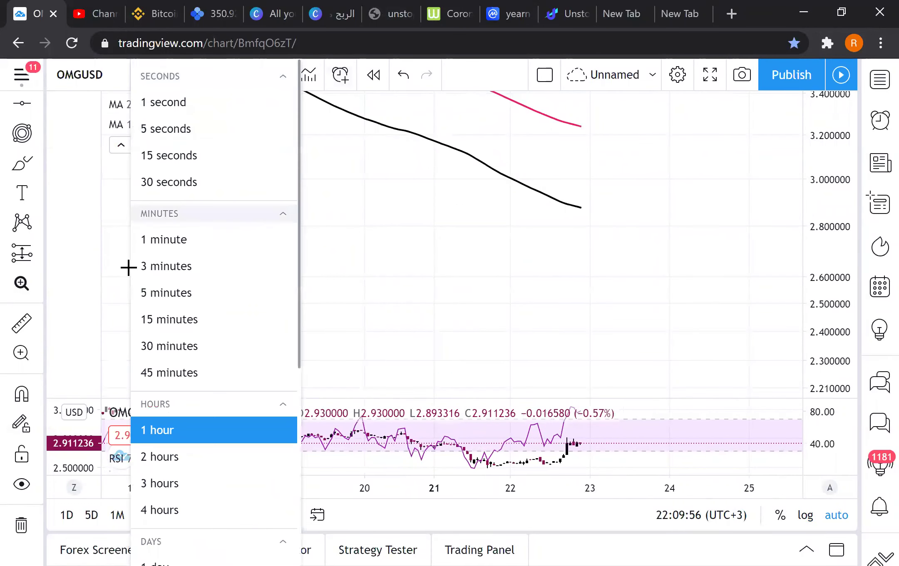
click(177, 510)
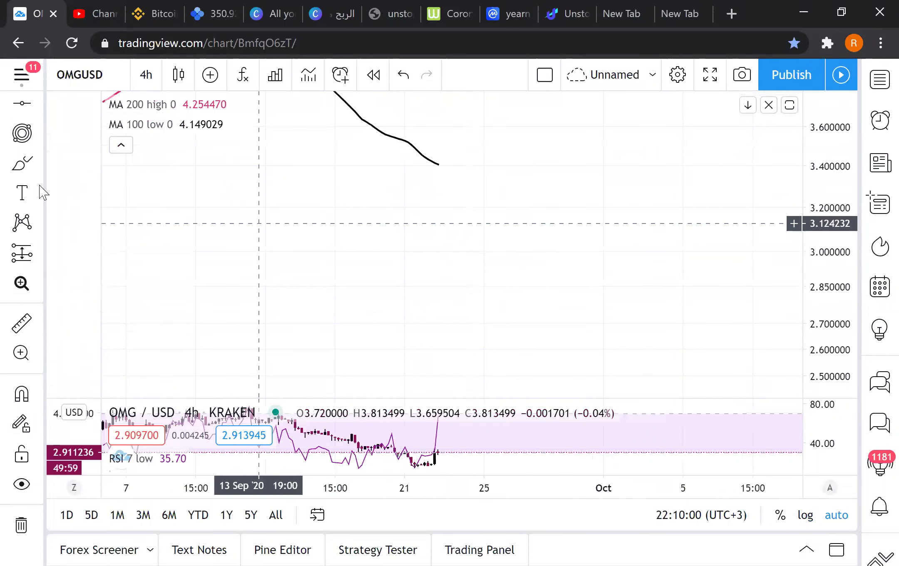
click(402, 75)
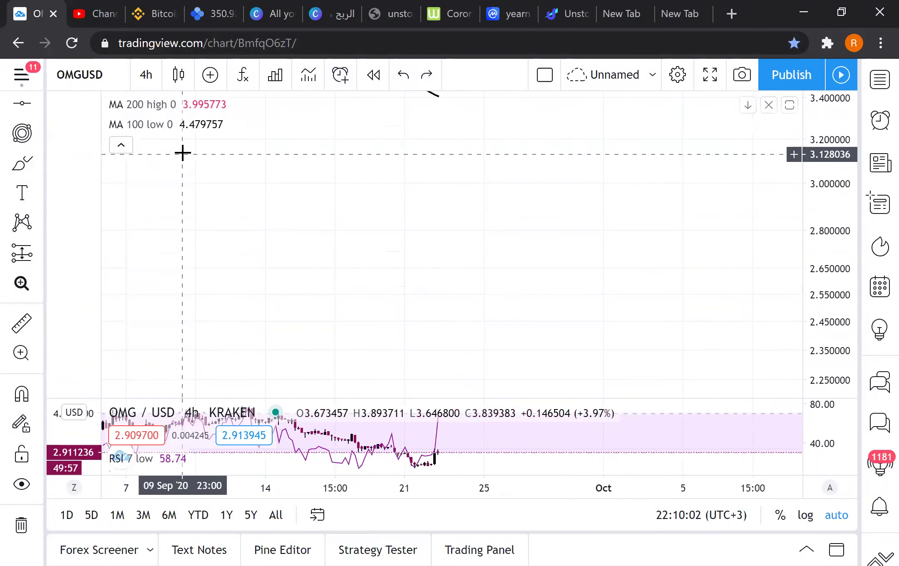
click(403, 74)
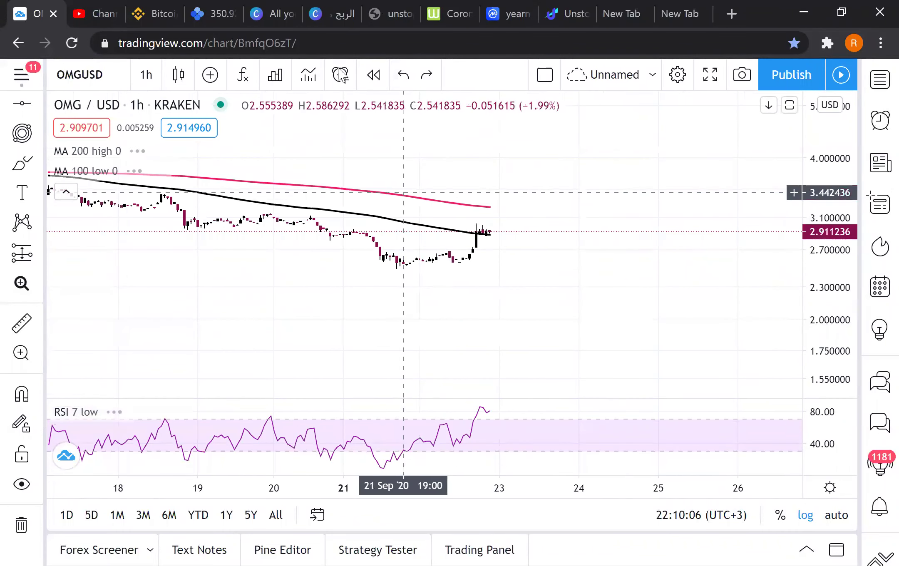
Switch the OMGUSD chart to the 1-week timeframe and compress its price scale to show a wider price range.
click(146, 75)
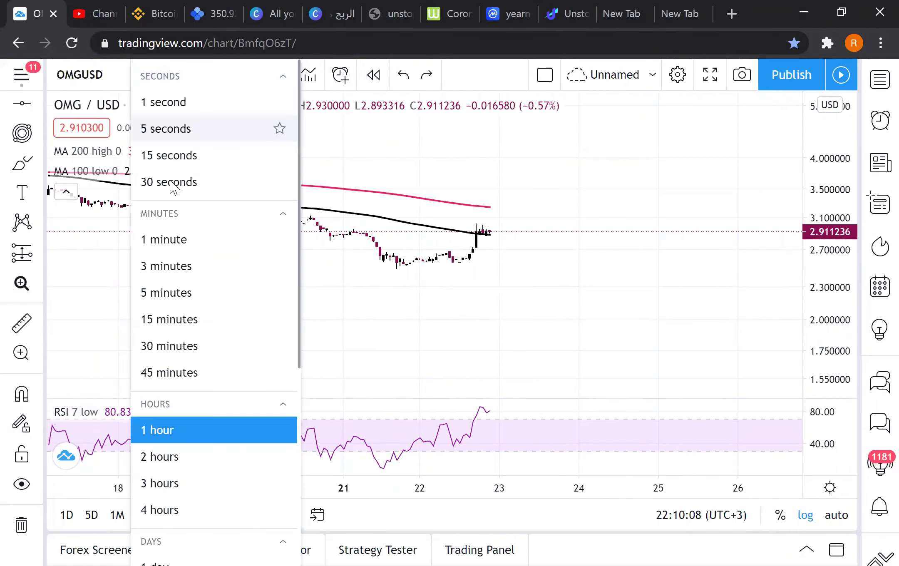
scroll(193, 341, down, 3)
click(182, 427)
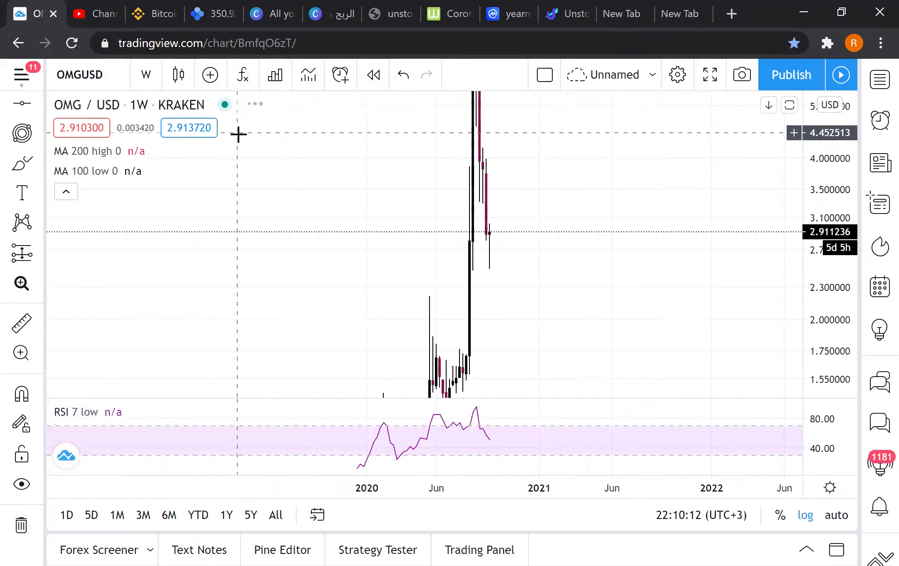
drag(816, 142, 816, 195)
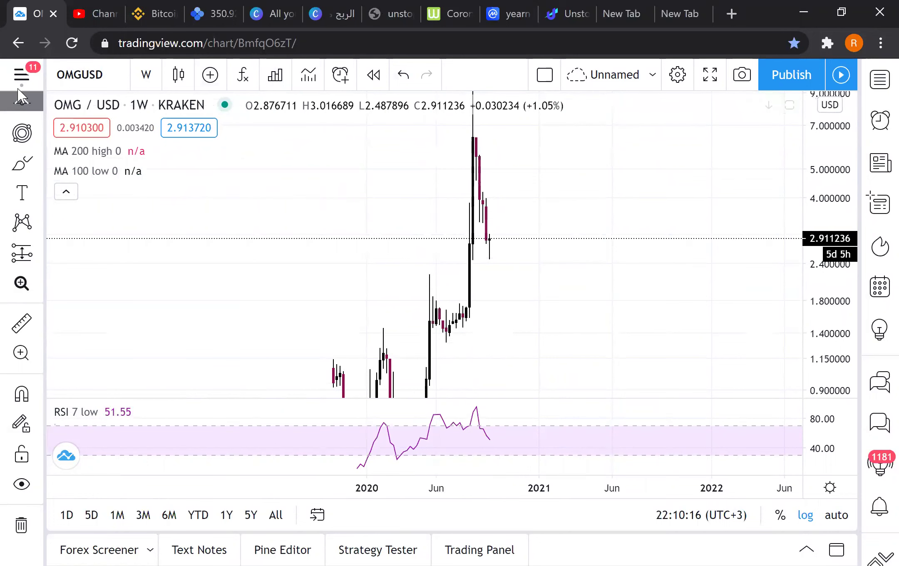
Draw a horizontal line at about 3.014, at the latest candle's high, on the 1-day chart.
click(12, 101)
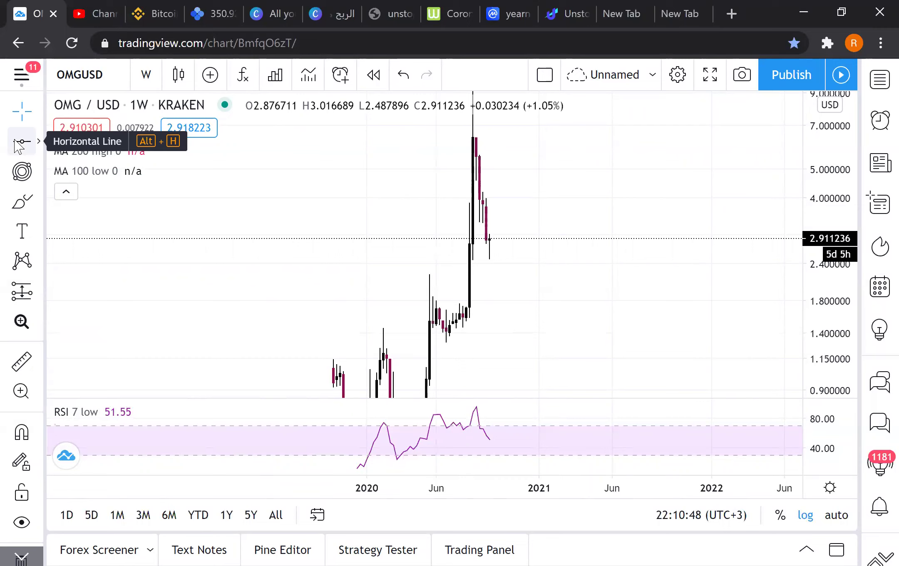
click(20, 142)
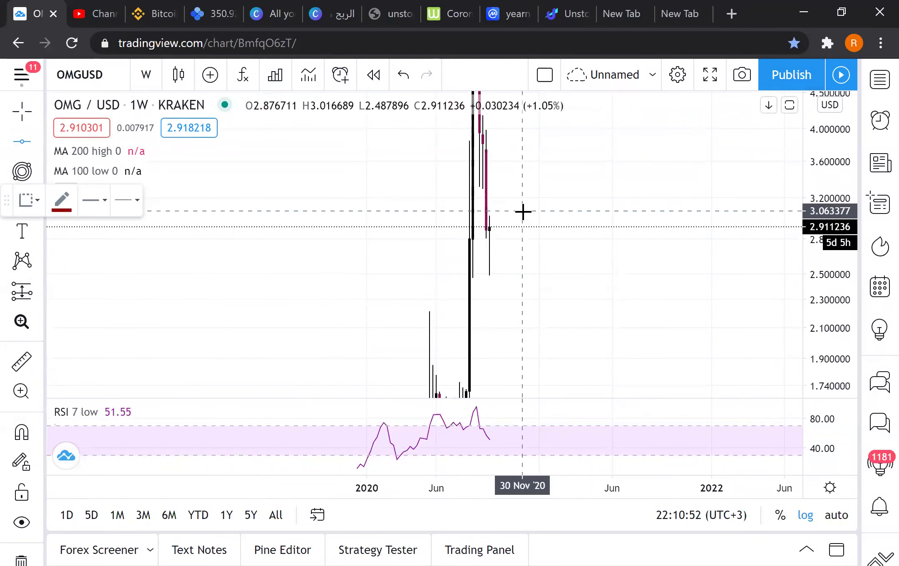
click(150, 76)
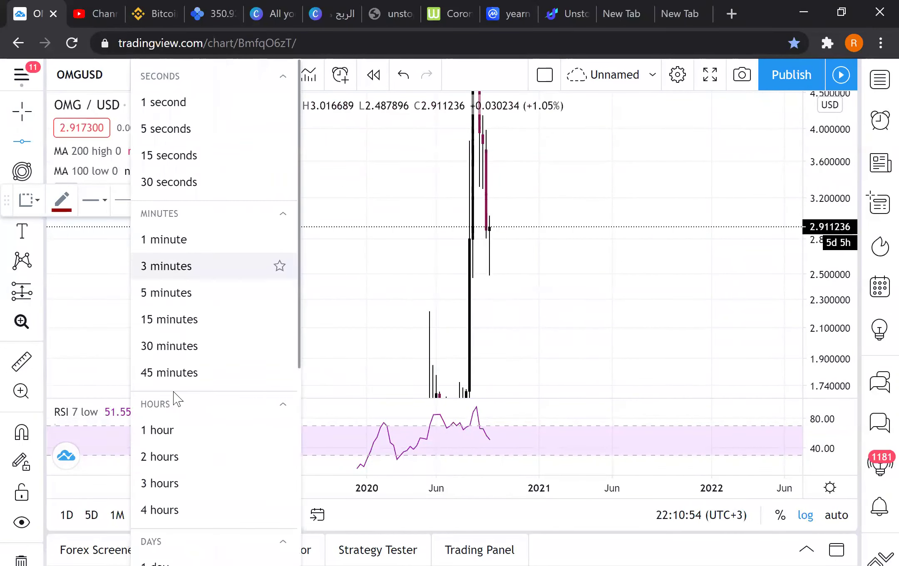
scroll(174, 395, down, 4)
click(163, 400)
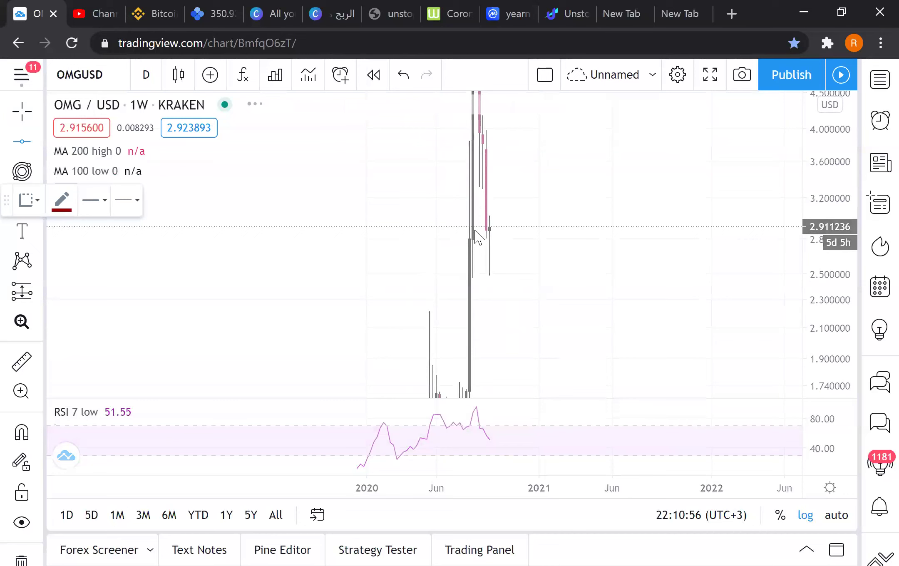
click(521, 216)
click(516, 196)
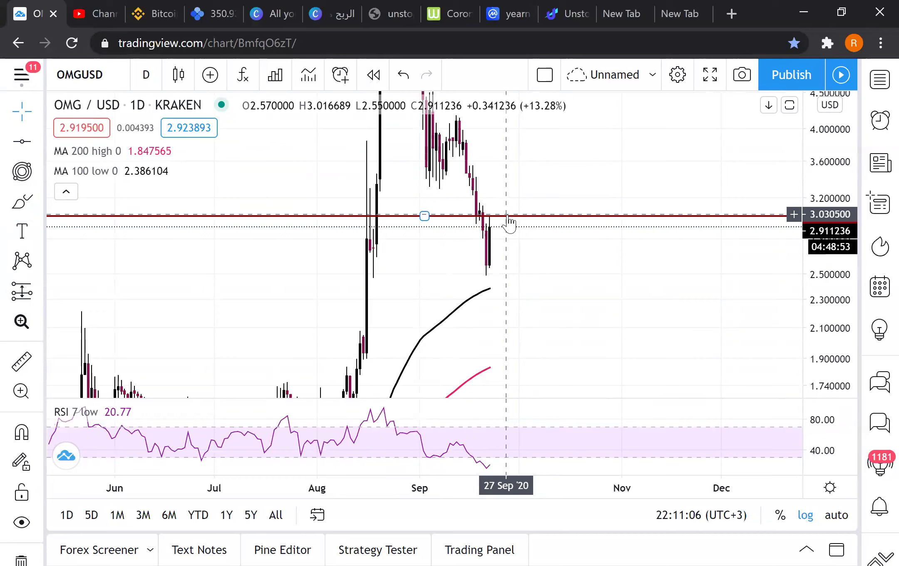
Draw a horizontal line on the 1-week chart at the latest candle's low, adjusting it to about 2.483.
click(160, 72)
scroll(173, 437, down, 2)
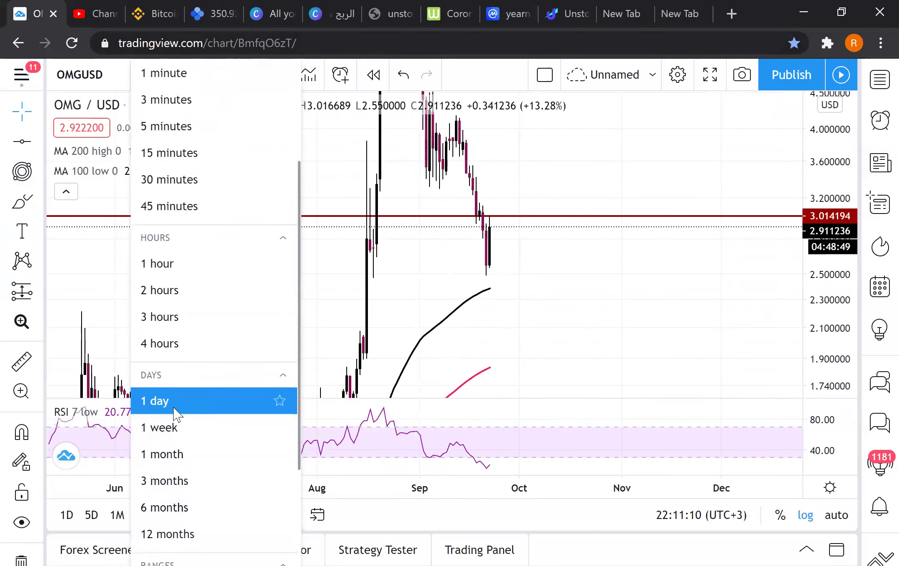
click(170, 428)
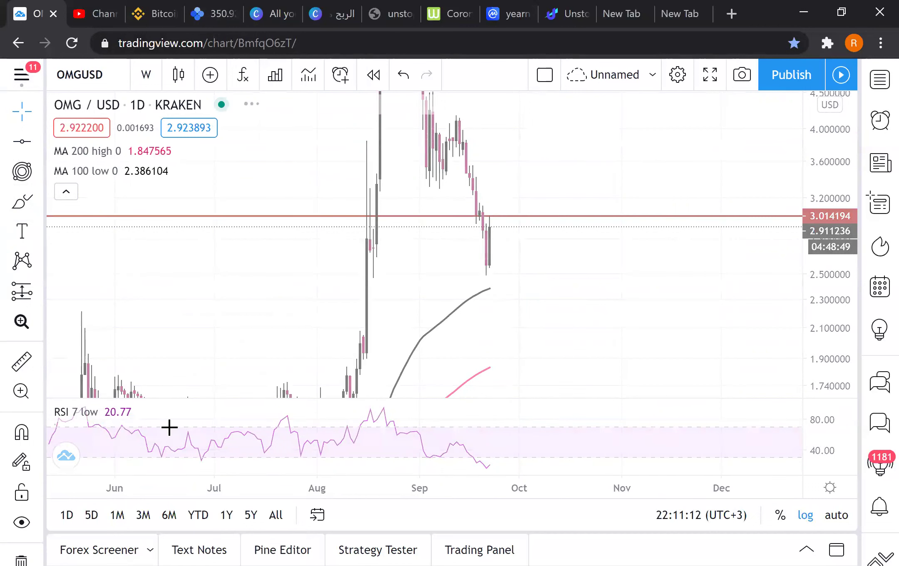
click(22, 141)
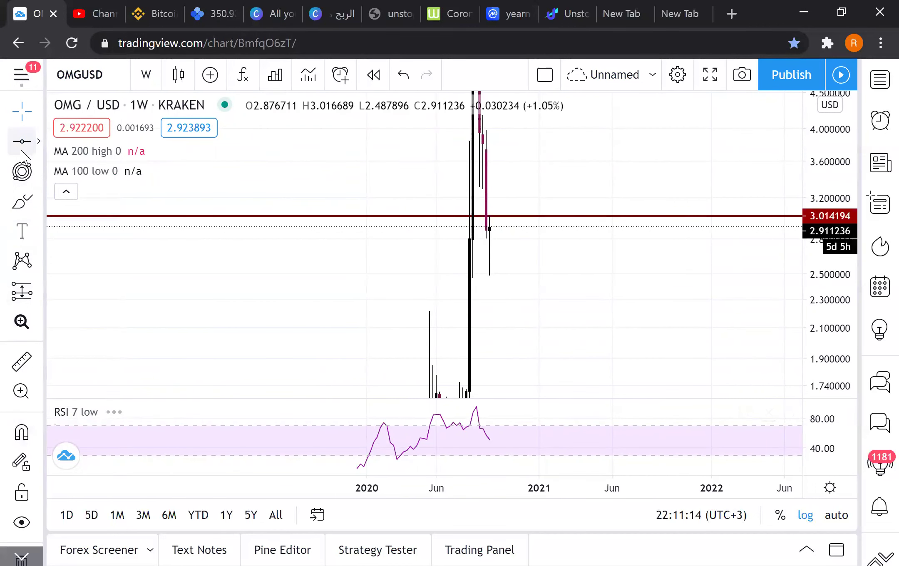
click(520, 274)
click(738, 354)
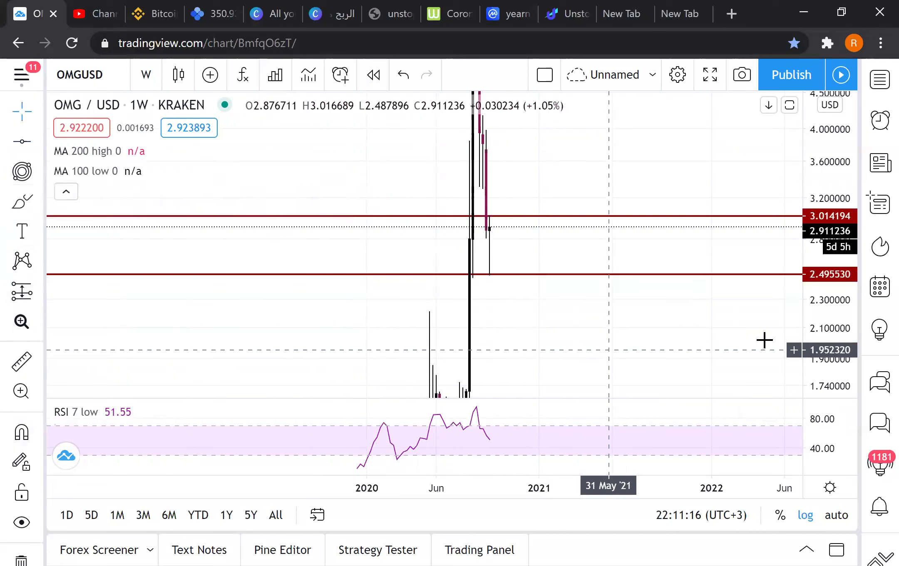
click(379, 275)
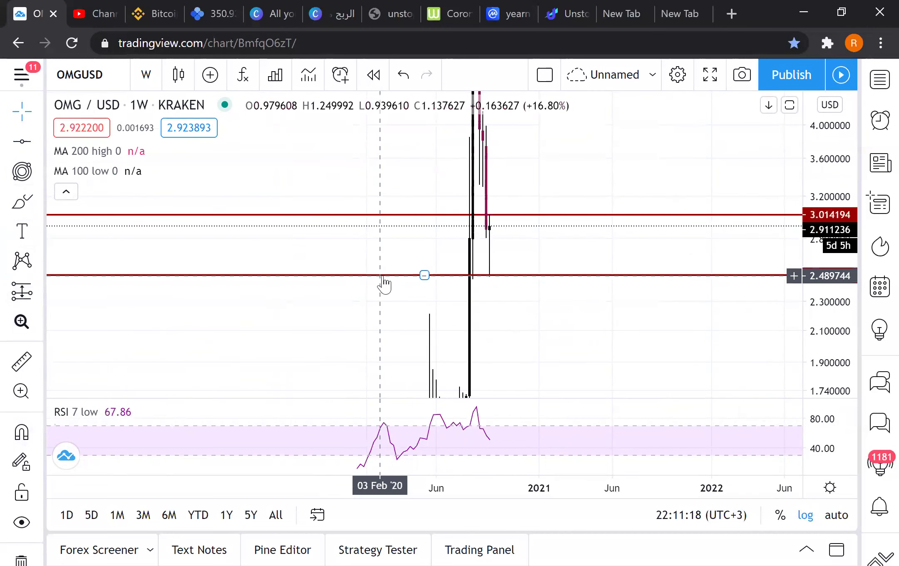
drag(381, 281, 420, 277)
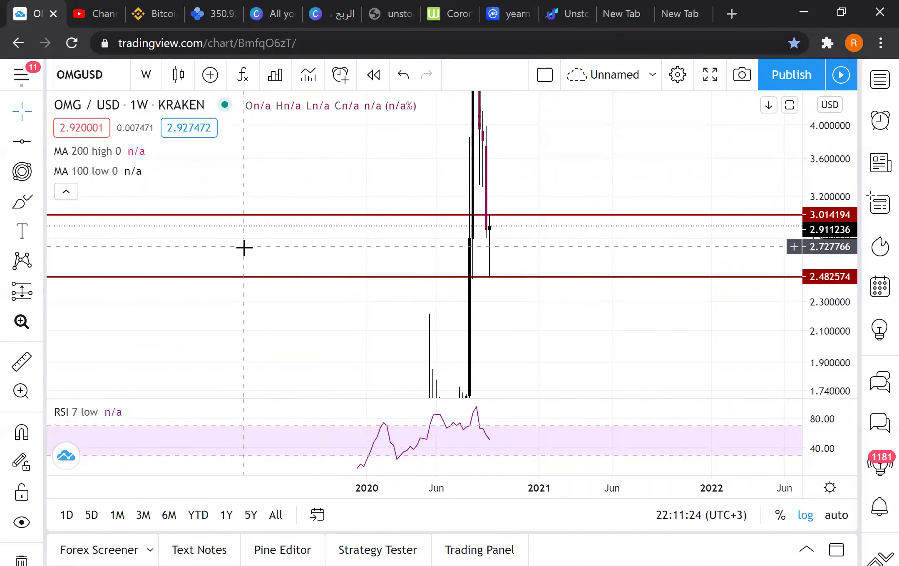
Delete the upper horizontal line and draw a new one at about 3.020 on the 1-day chart.
click(332, 215)
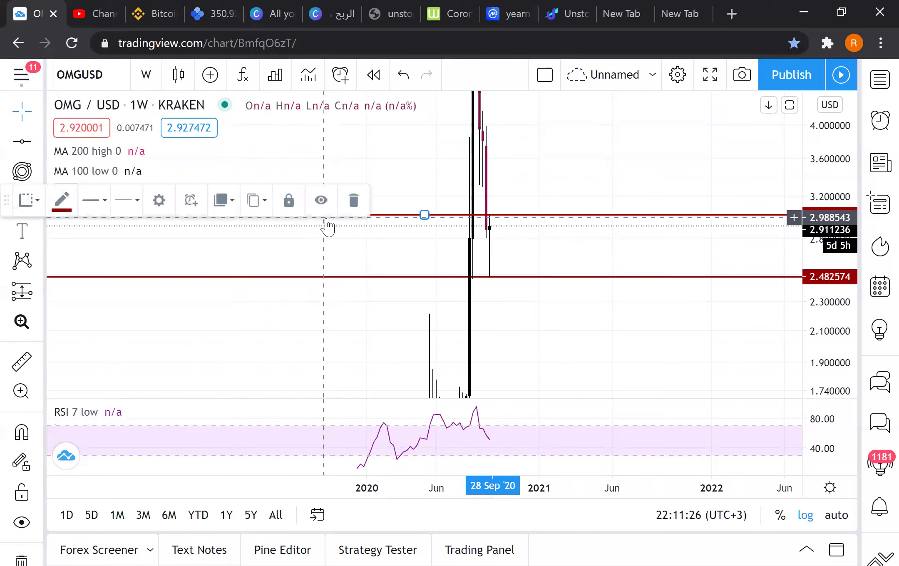
key(Delete)
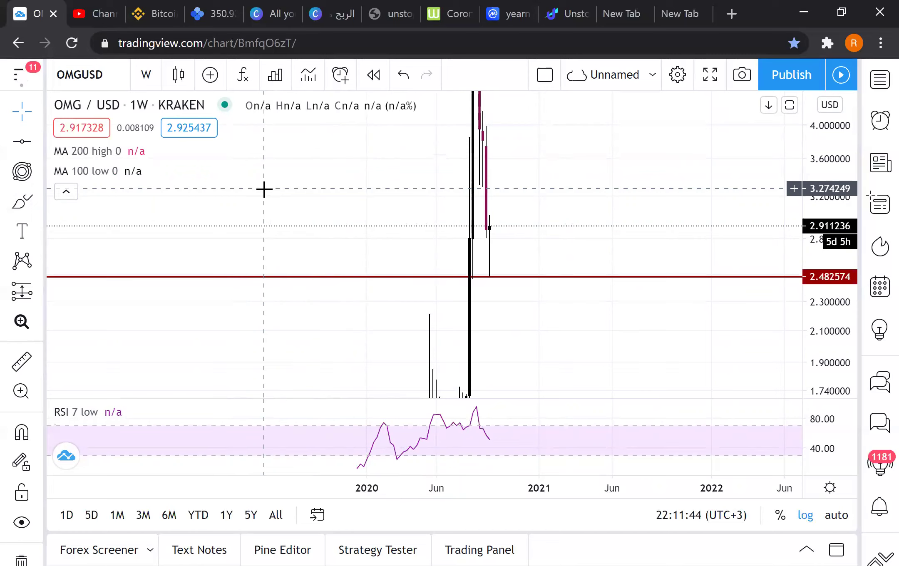
click(22, 142)
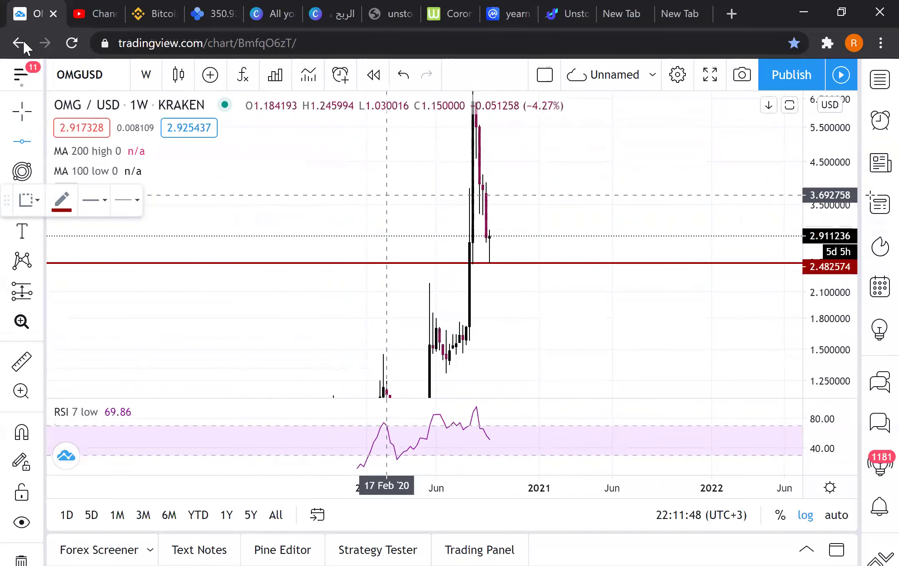
click(145, 74)
scroll(167, 353, down, 4)
click(175, 402)
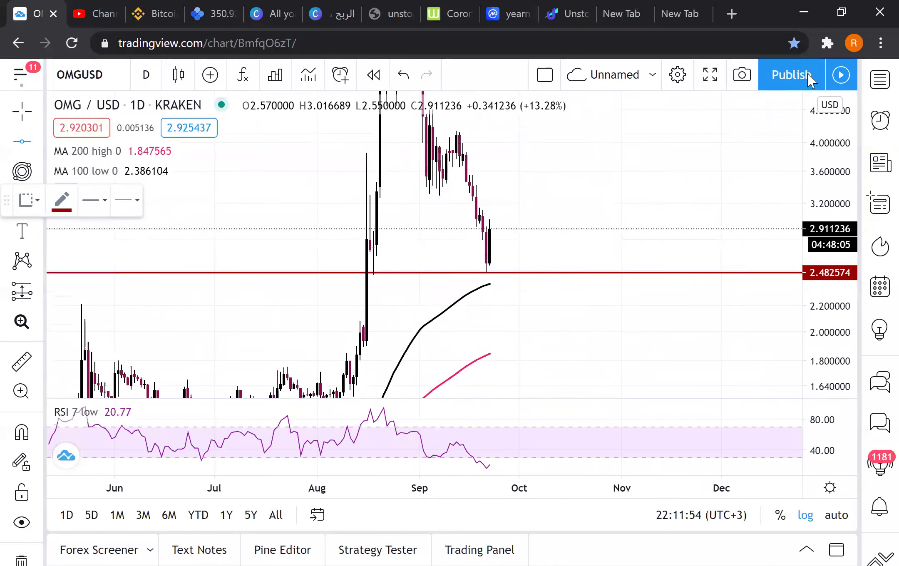
click(23, 141)
click(70, 227)
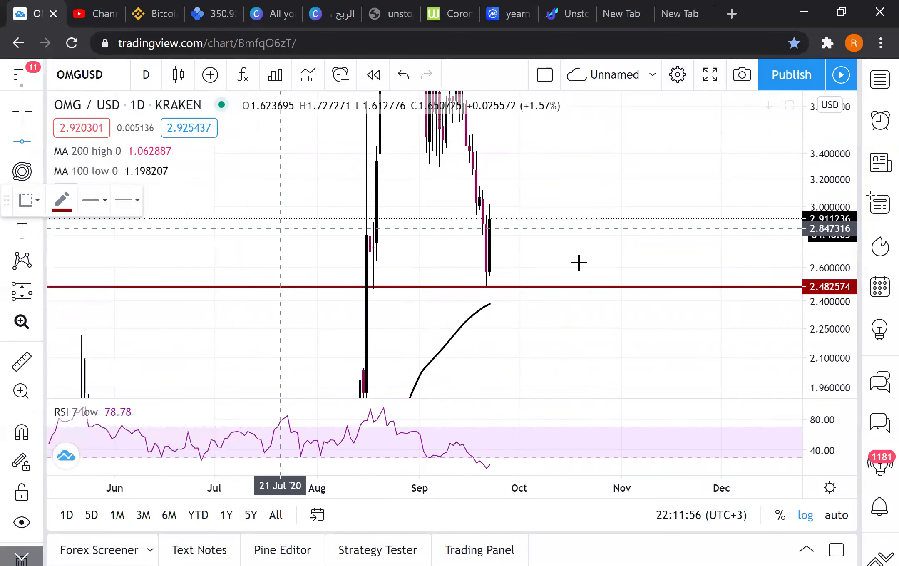
click(510, 204)
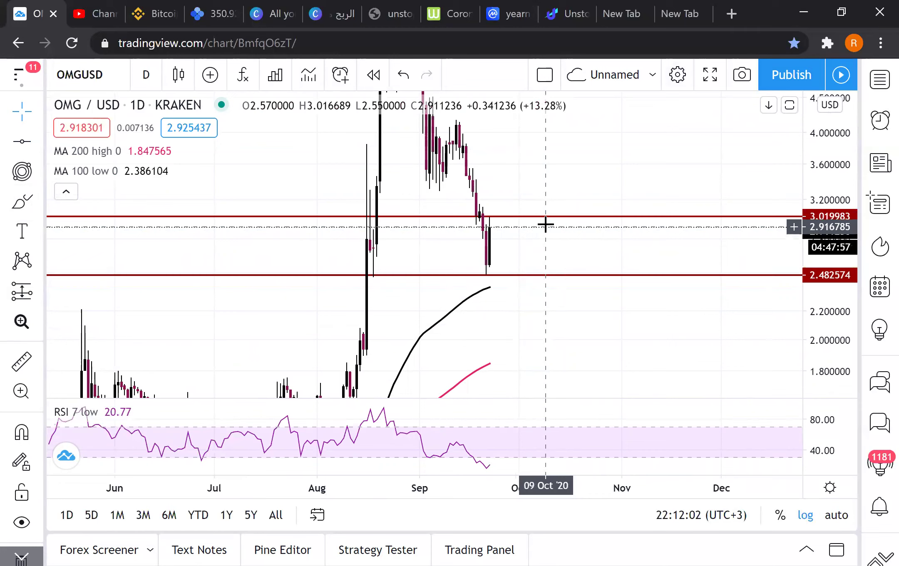
Switch the chart to the 4-hour timeframe and examine the earlier candles around the two horizontal lines.
click(146, 75)
click(474, 194)
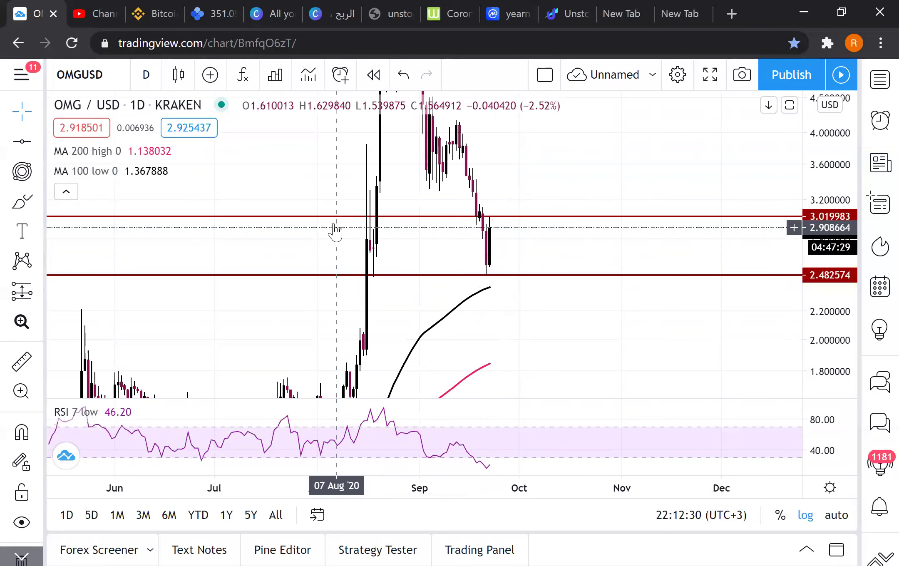
click(147, 75)
scroll(204, 379, down, 4)
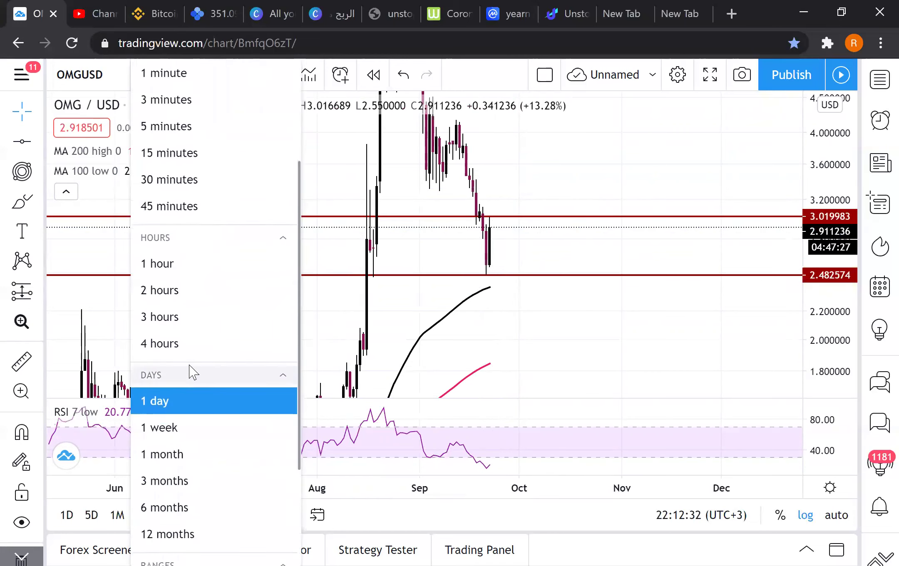
click(177, 354)
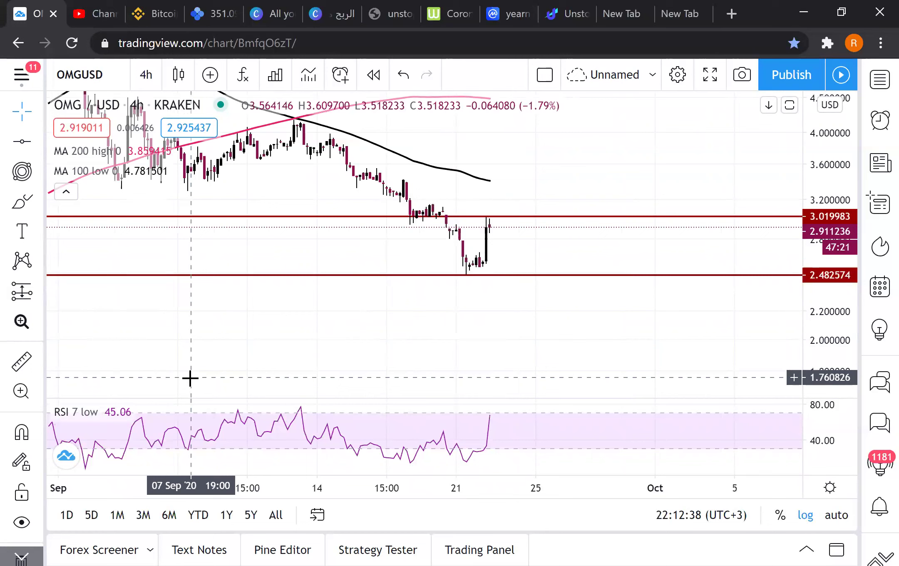
drag(819, 301, 818, 266)
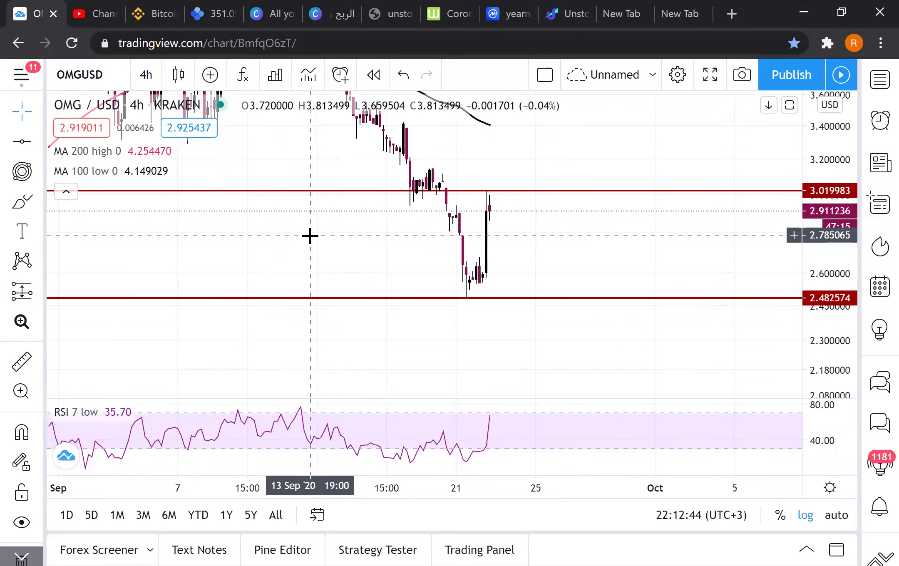
drag(310, 226, 644, 278)
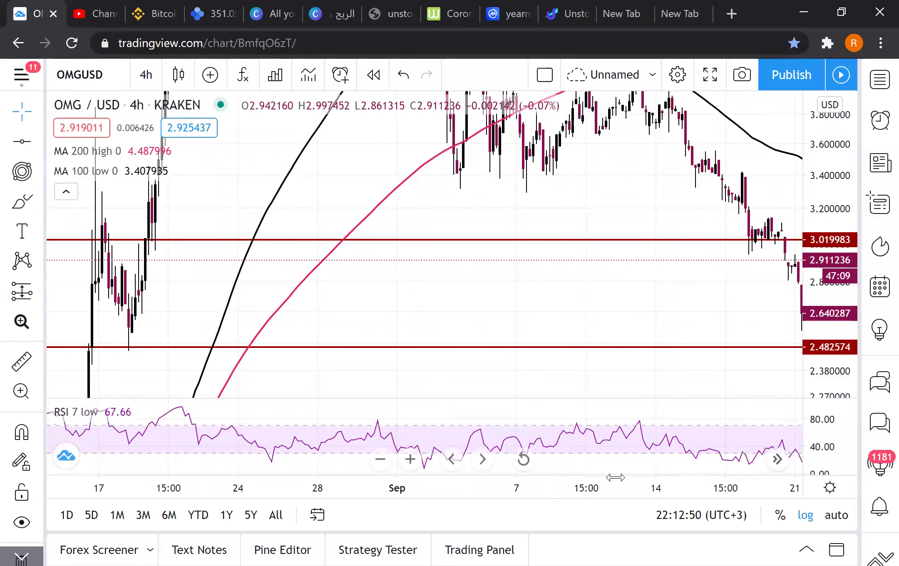
drag(641, 488, 707, 487)
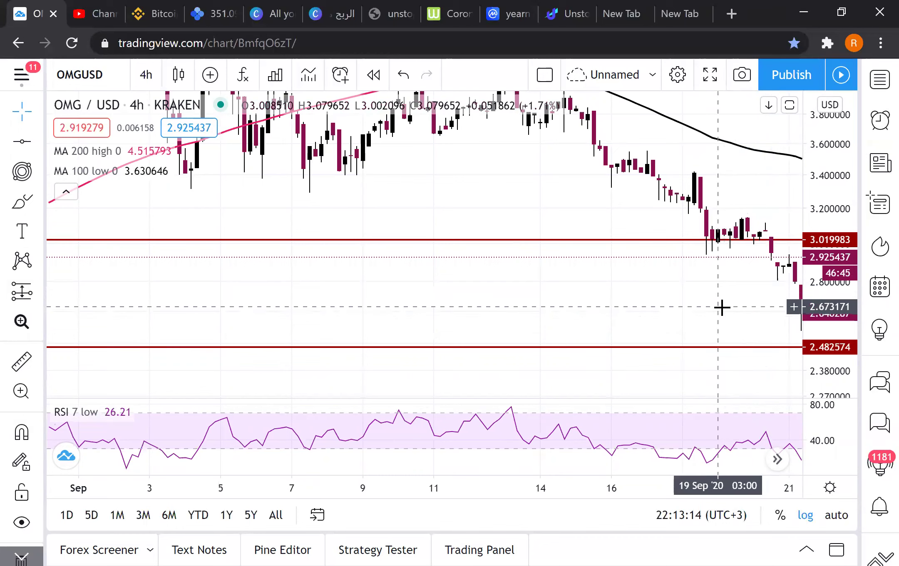
drag(831, 233, 831, 266)
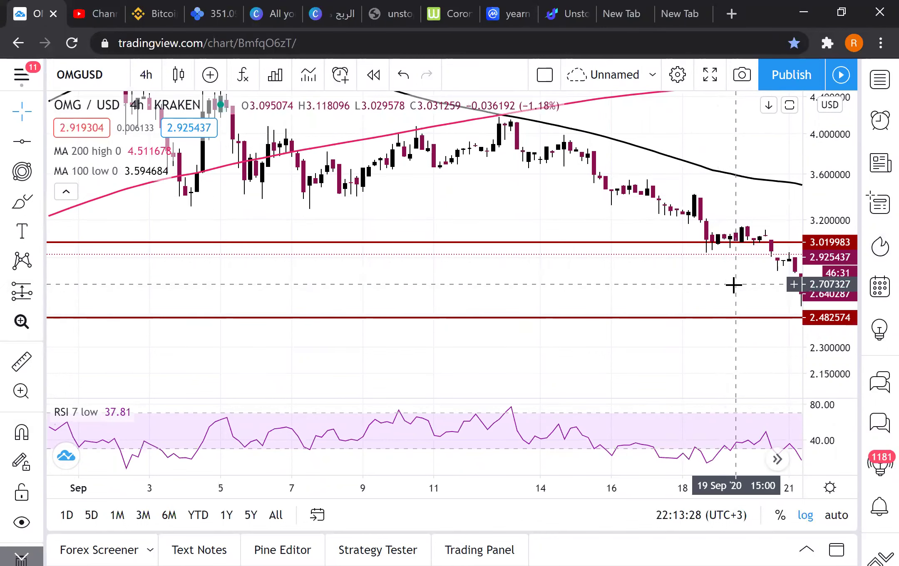
Draw a descending trend line on the 4-hour chart from about 3.996 on 14 September along the candle highs, ending beyond the latest candle.
drag(721, 283, 660, 283)
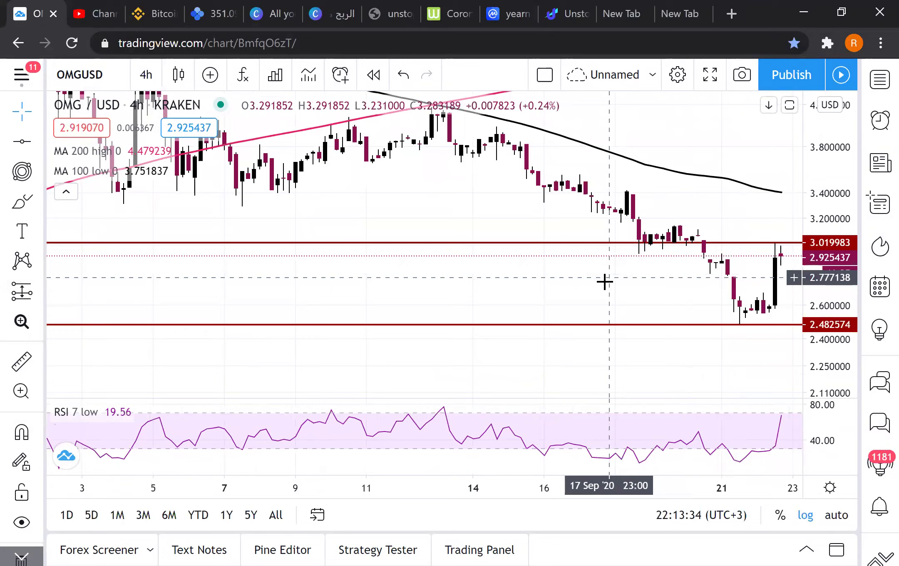
drag(609, 279, 585, 310)
drag(447, 195, 456, 212)
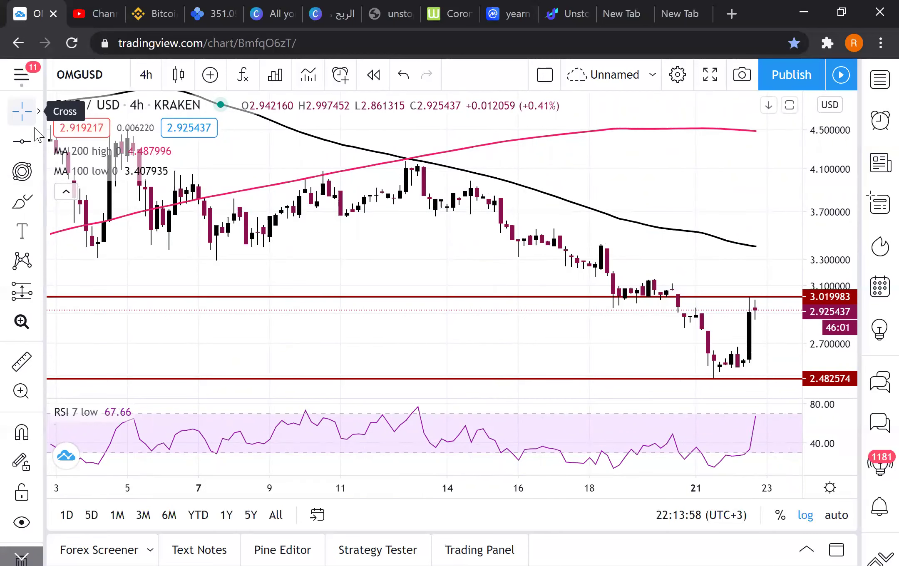
click(41, 142)
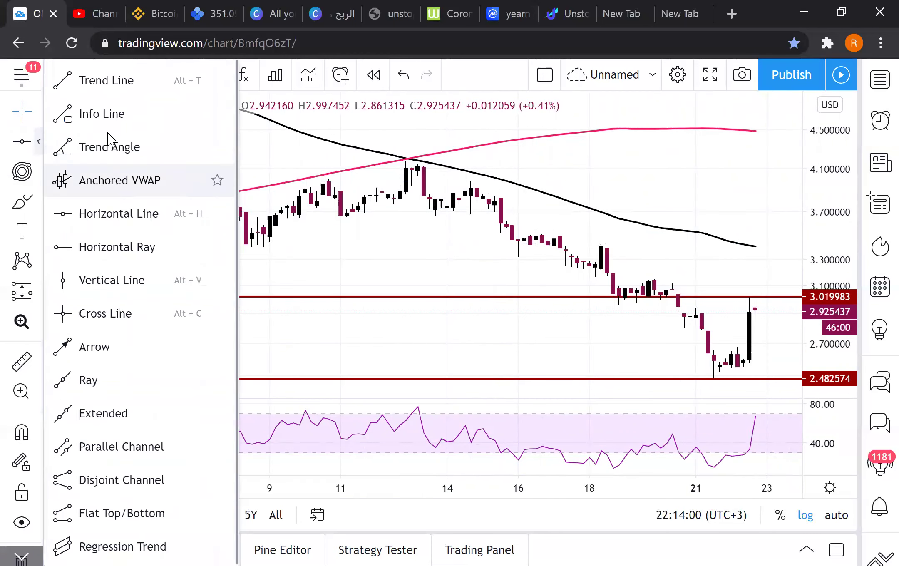
click(94, 82)
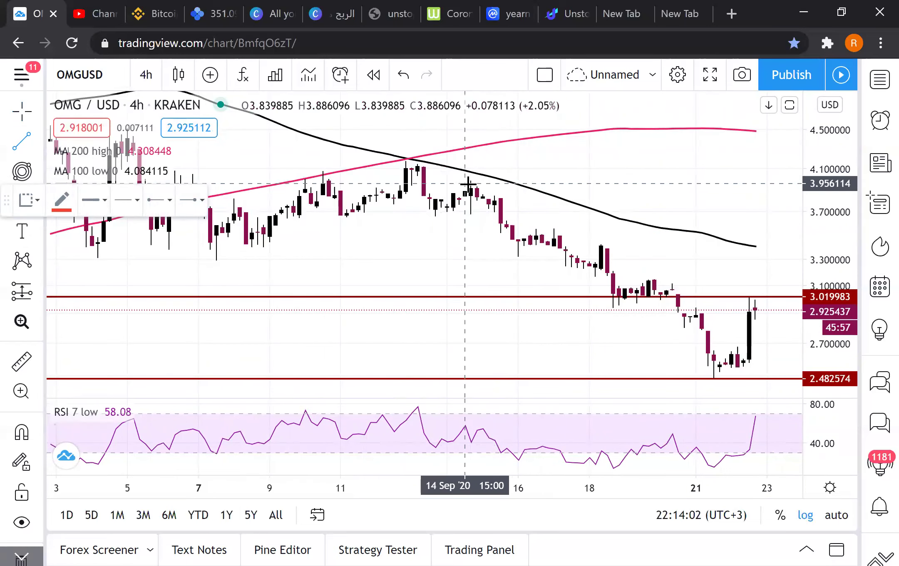
click(490, 188)
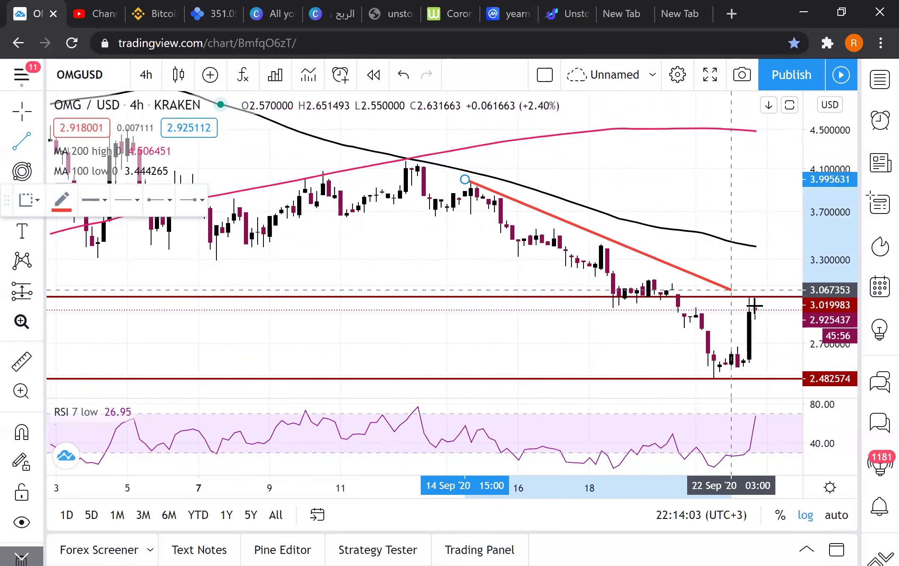
click(796, 331)
click(793, 334)
click(485, 328)
drag(485, 328, 393, 330)
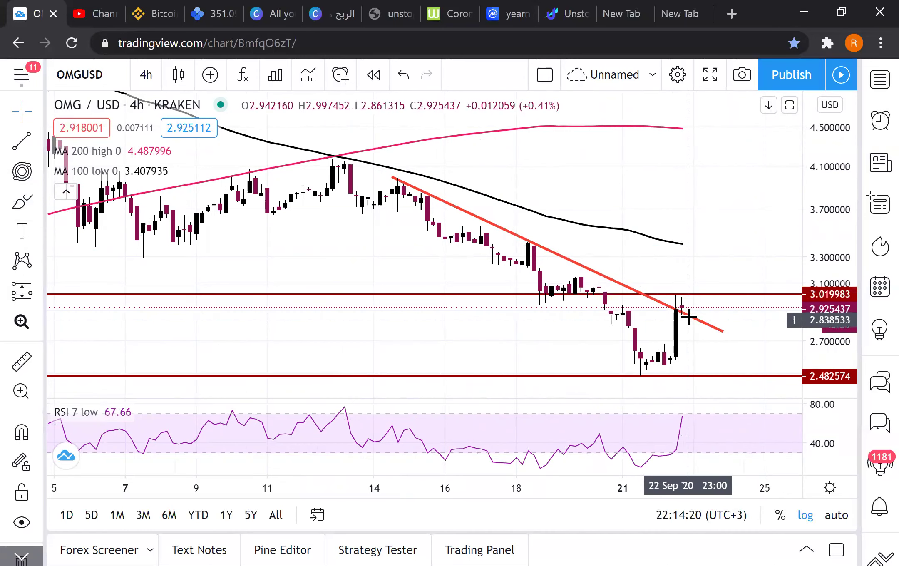
Delete the descending trend line from the 4-hour chart.
click(519, 242)
key(Delete)
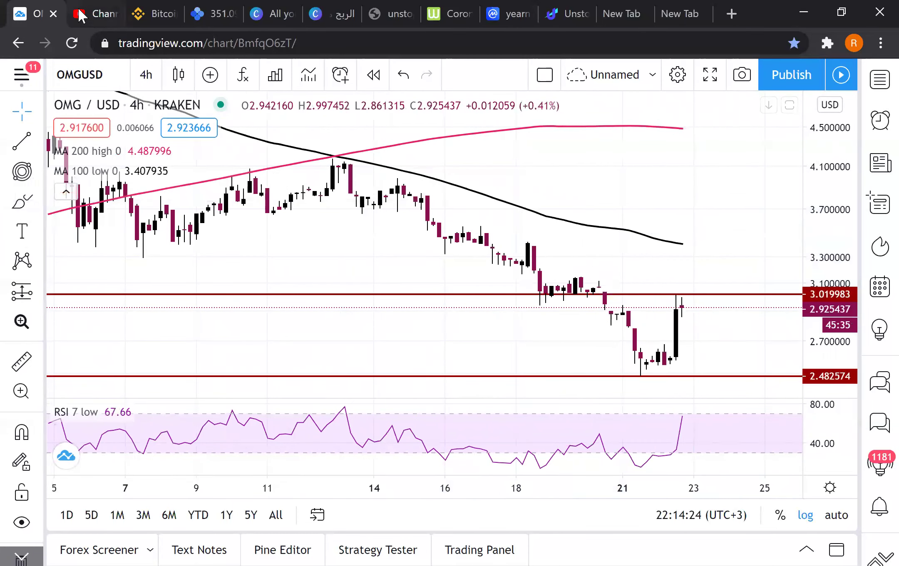
click(144, 75)
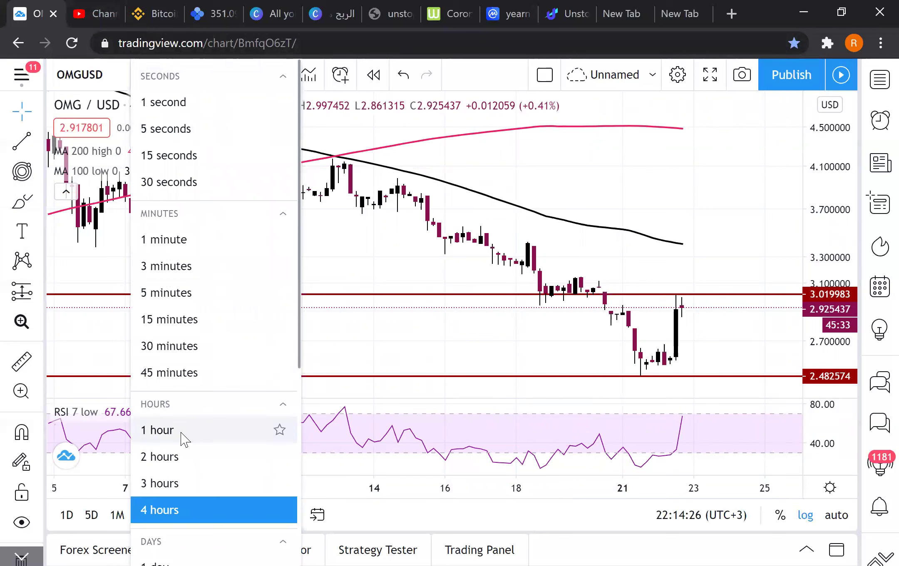
click(89, 274)
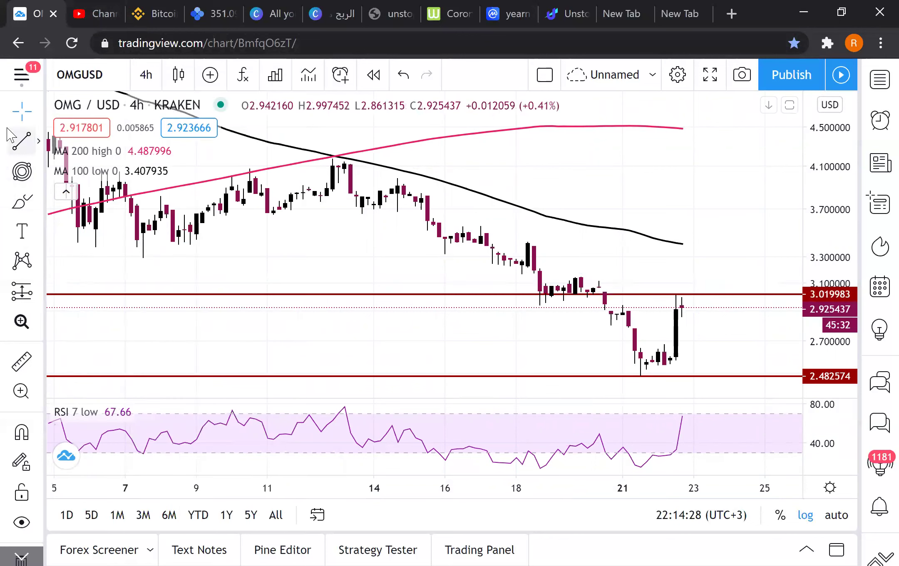
Draw a horizontal line at about 3.395 on the 4-hour chart, at the latest end of the black 100-period moving average.
click(41, 144)
click(84, 216)
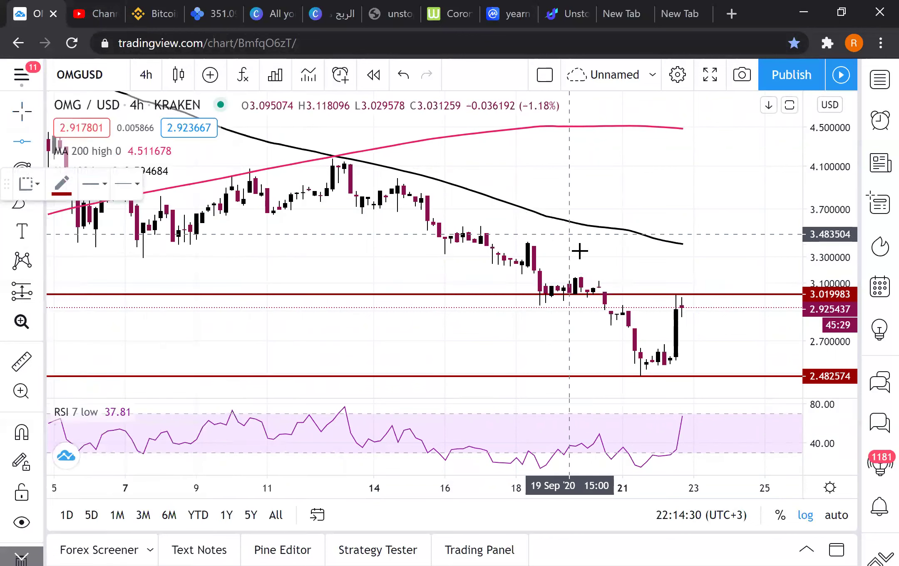
click(701, 246)
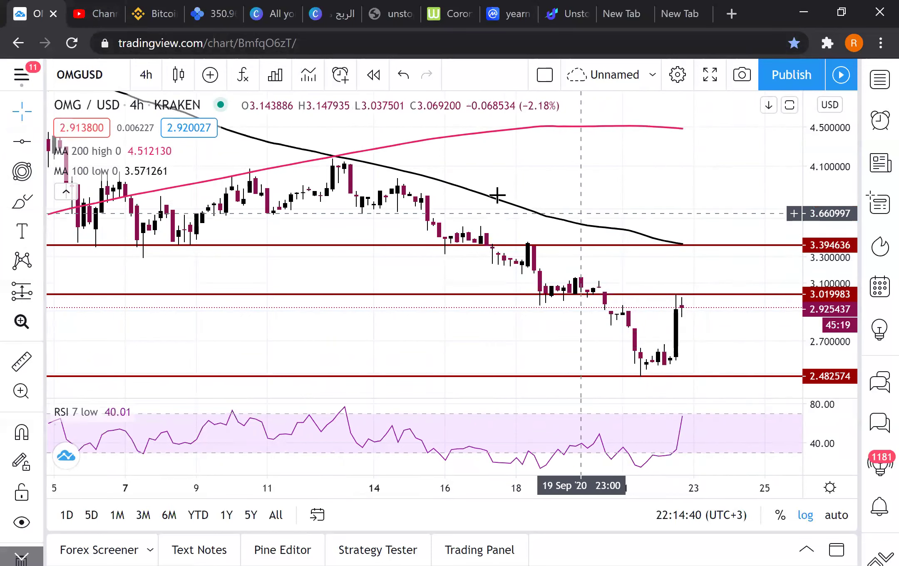
Switch the chart to the 1-hour timeframe and draw a horizontal line at about 2.870, at the black moving average's latest end.
click(146, 75)
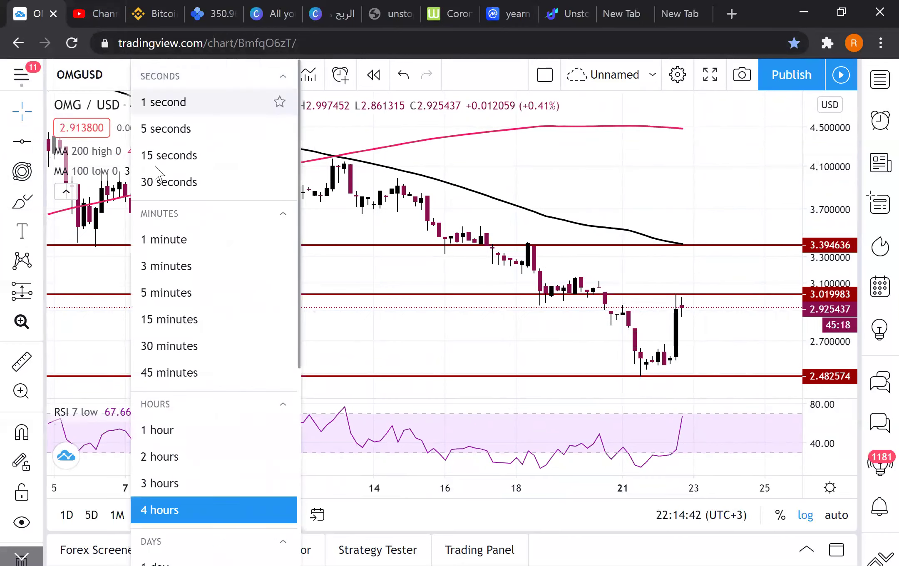
click(200, 429)
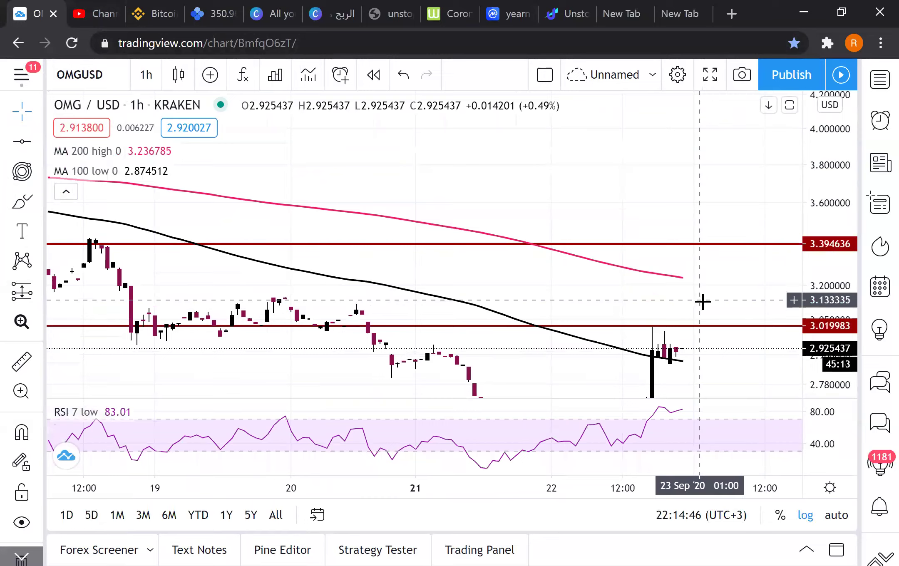
click(25, 148)
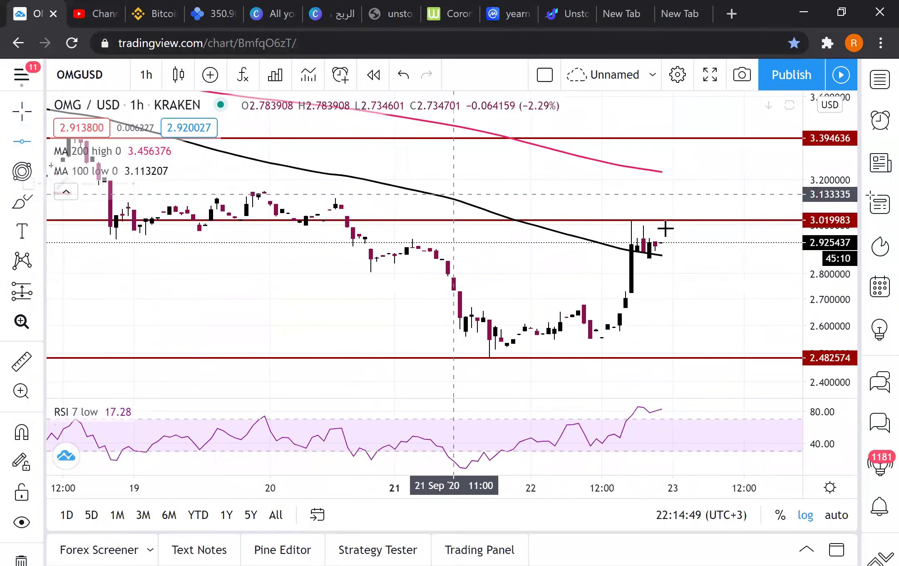
click(694, 256)
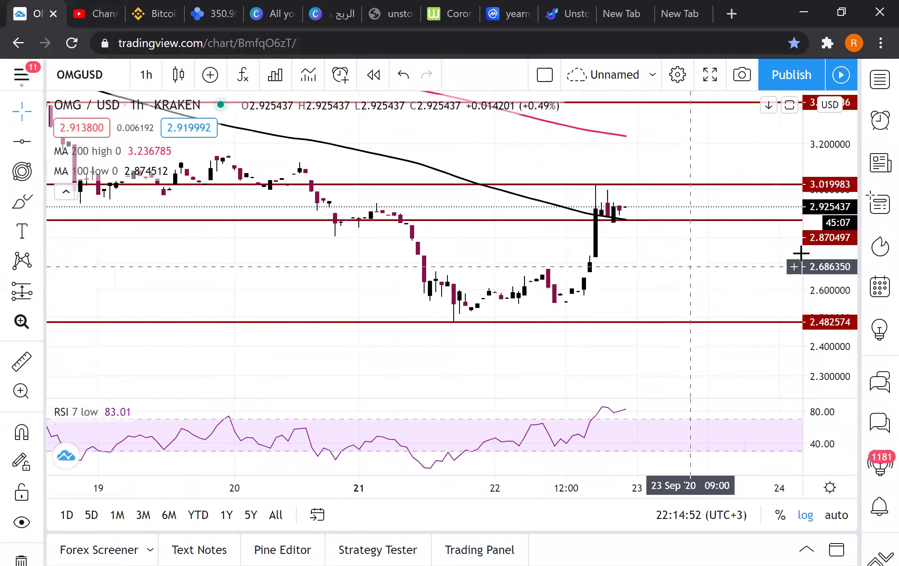
Move the uppermost horizontal line on the 1-hour chart to about 3.228, at the latest end of the pink 200-period moving average.
drag(582, 488, 616, 489)
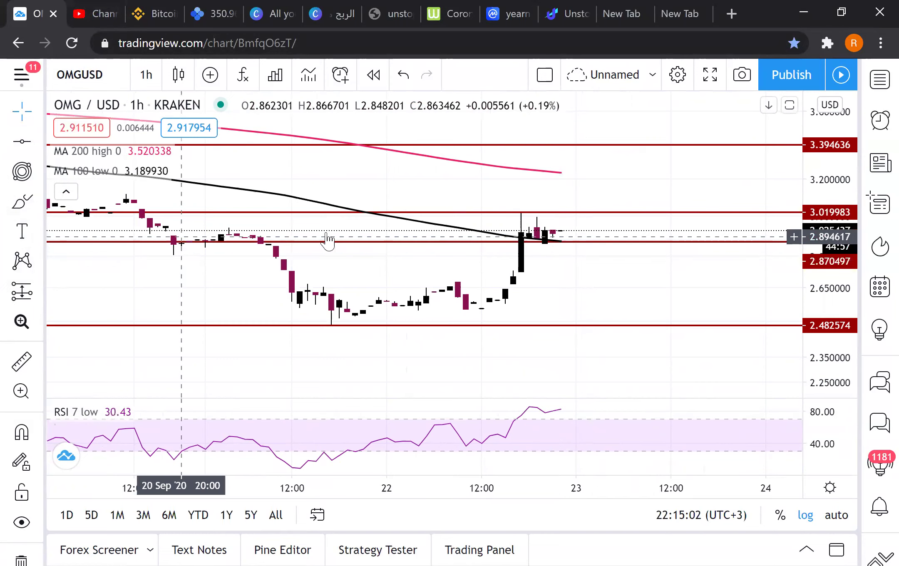
mouse_move(498, 145)
mouse_down()
mouse_move(500, 174)
mouse_move(537, 173)
mouse_up()
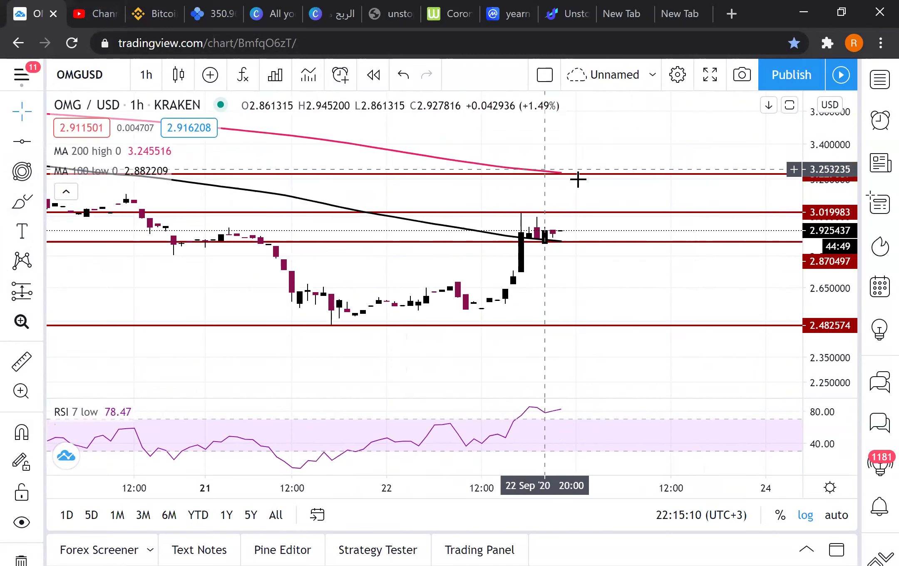
Measure the price rise from the latest 1-hour candle to the uppermost horizontal line, and clear the measurement.
click(21, 362)
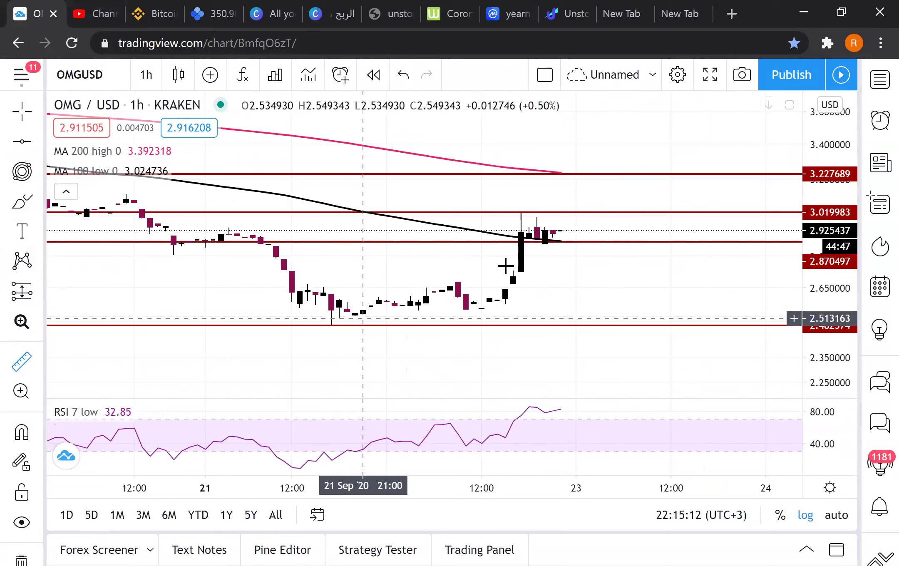
click(576, 232)
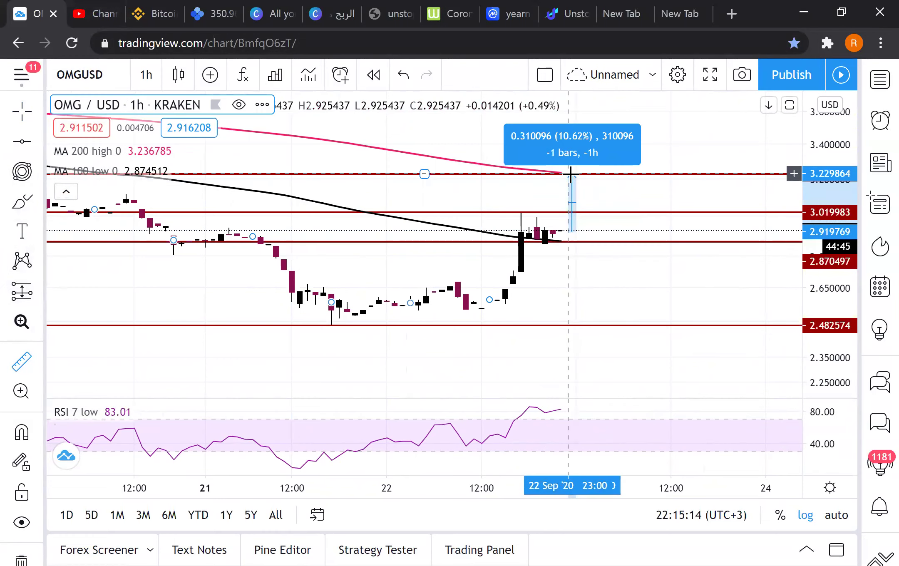
click(608, 174)
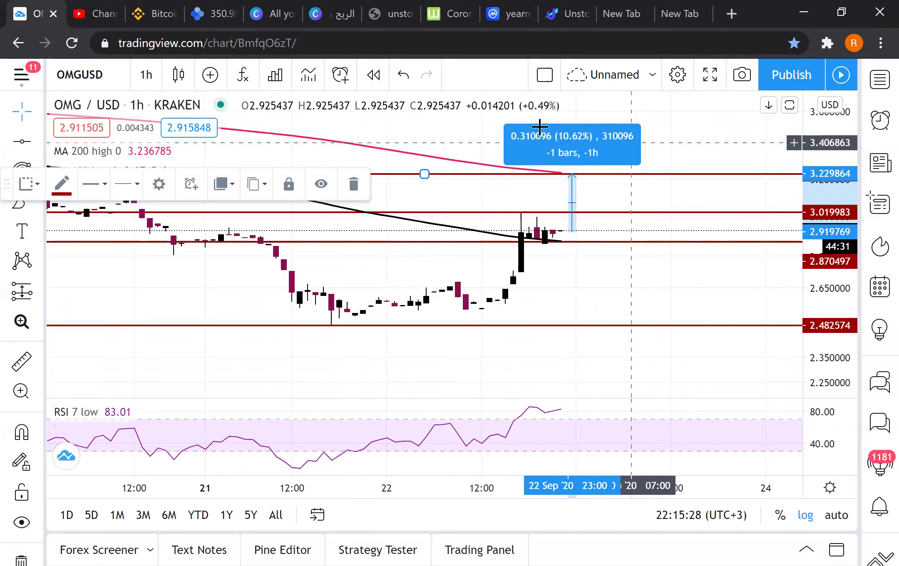
click(562, 305)
click(562, 305)
Change the colour of the horizontal line at 3.020 to blue.
click(530, 213)
click(62, 191)
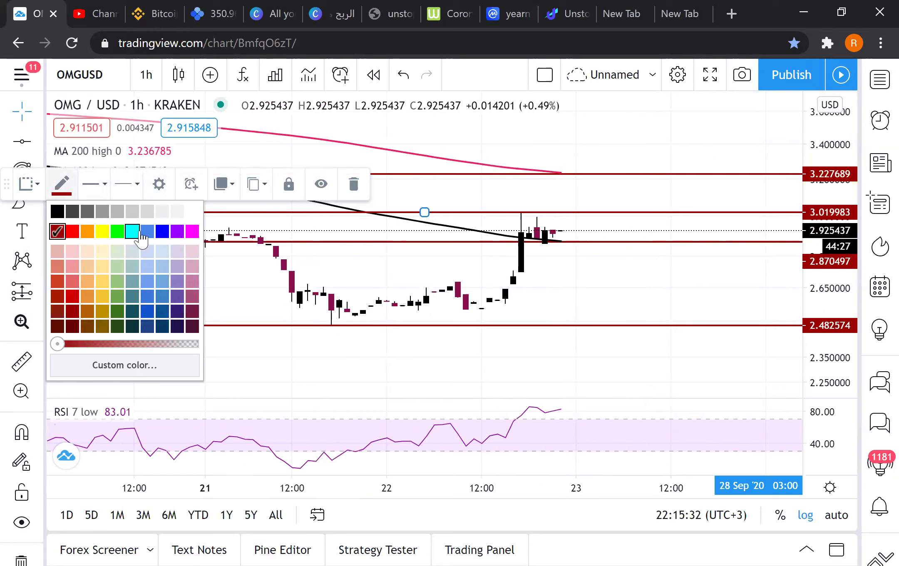
click(155, 238)
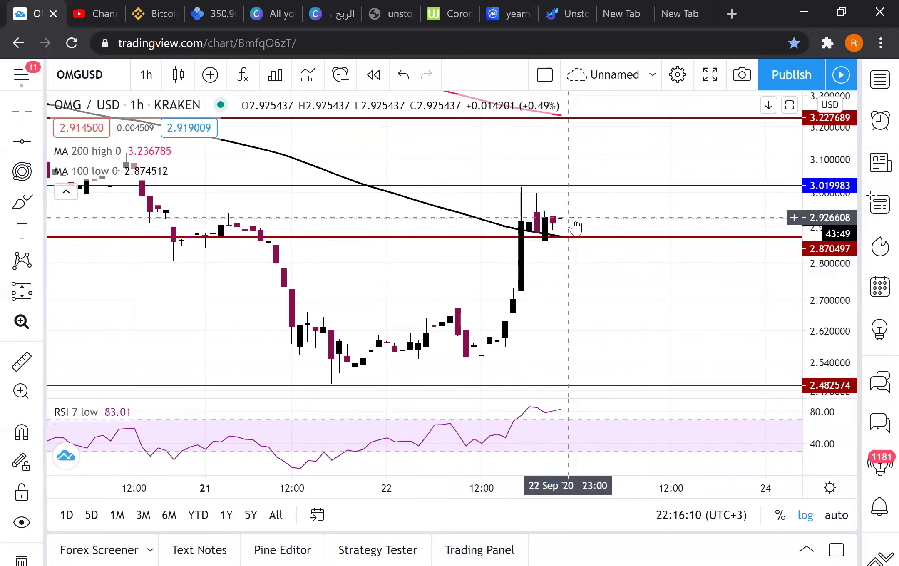
Measure the price drop from the latest 1-hour candle to about 2.798, just below the 2.870 support line.
click(572, 237)
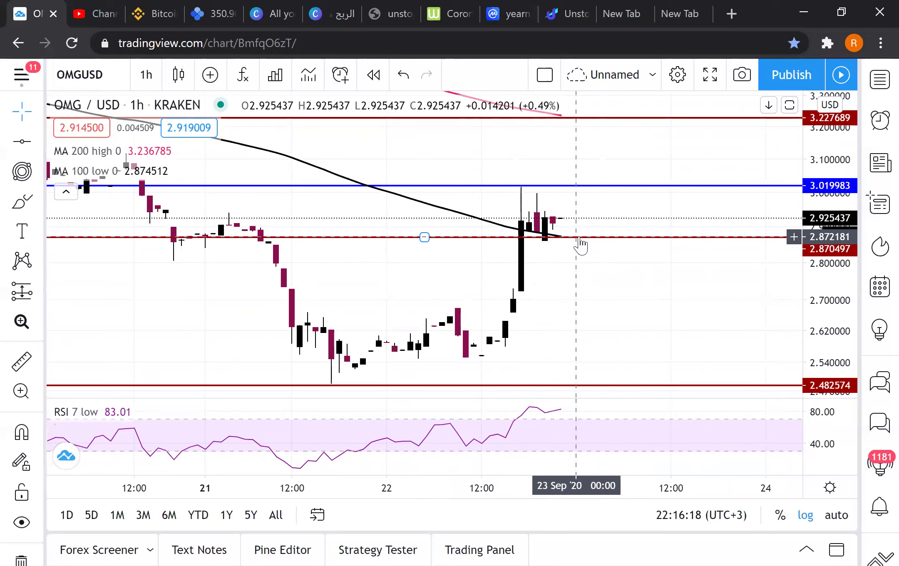
click(565, 254)
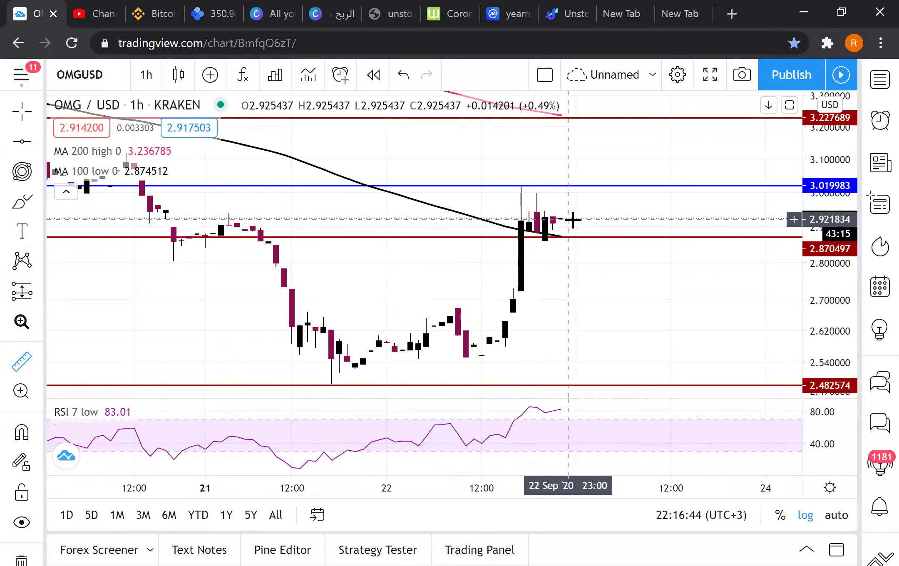
click(577, 218)
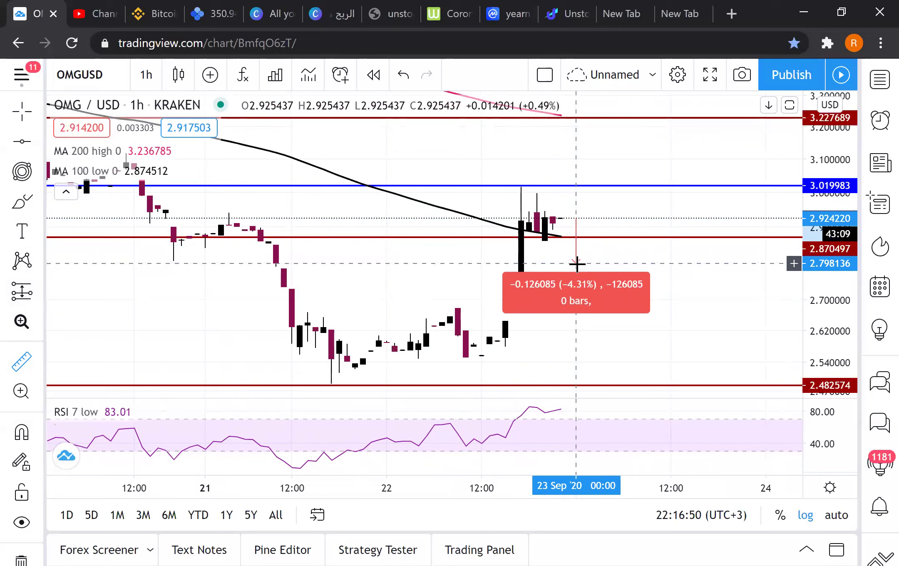
click(576, 264)
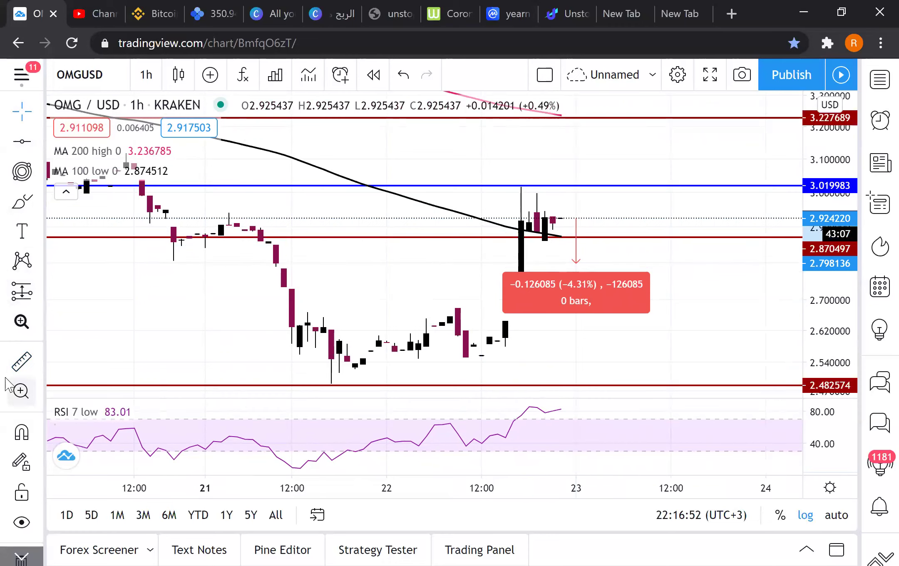
Measure the price rise from the current price to about 3.241, near the uppermost resistance line, and clear the measurement.
click(587, 217)
click(600, 114)
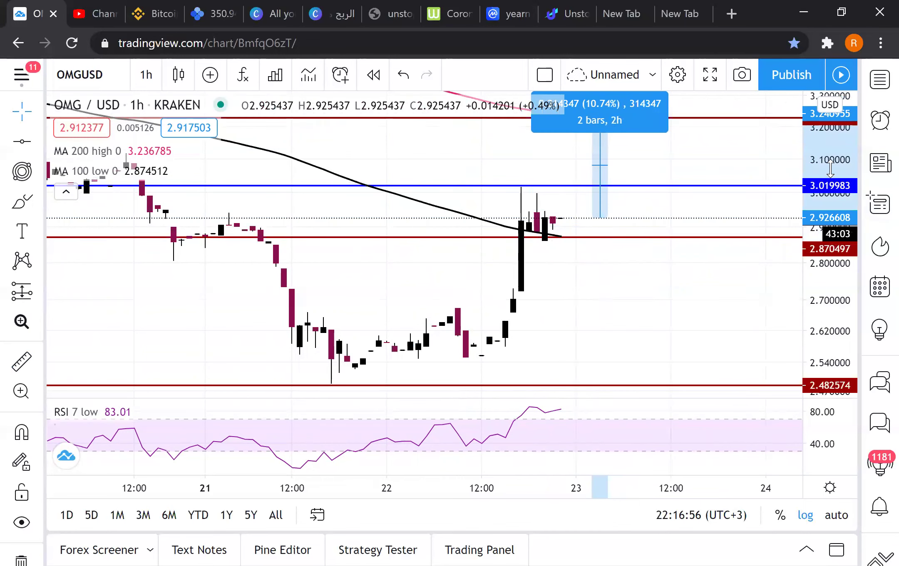
drag(828, 218, 828, 241)
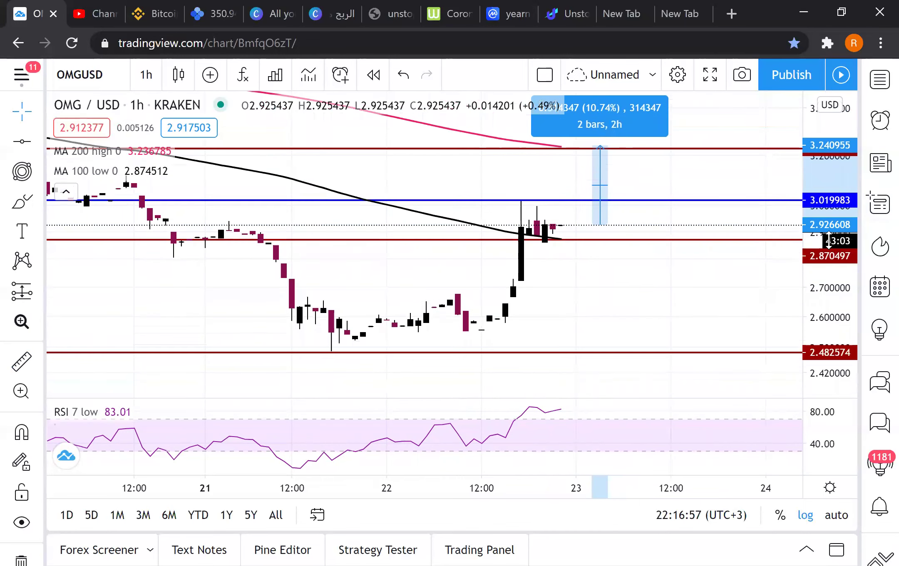
click(623, 284)
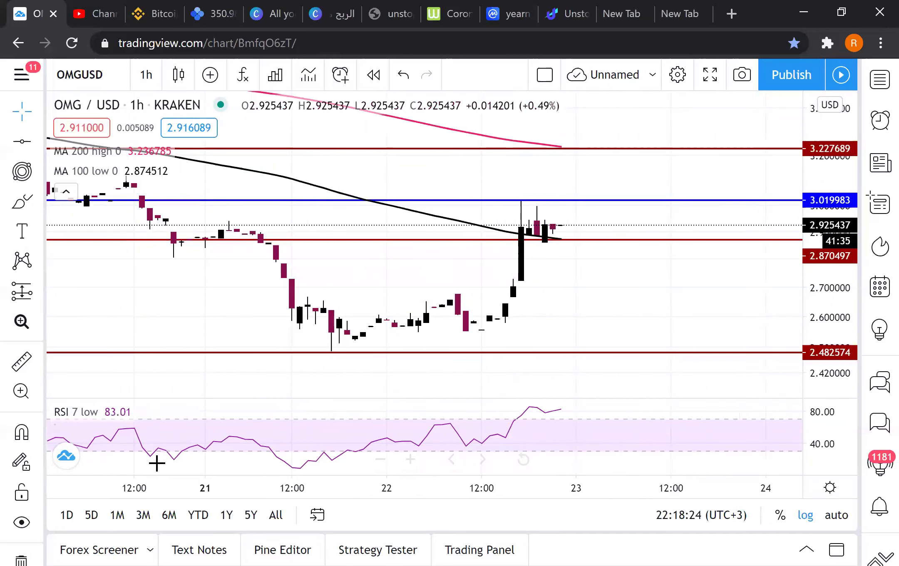
Switch the chart back to the 4-hour timeframe and examine the latest candles against the horizontal levels and both moving averages.
scroll(526, 462, down, 3)
click(146, 74)
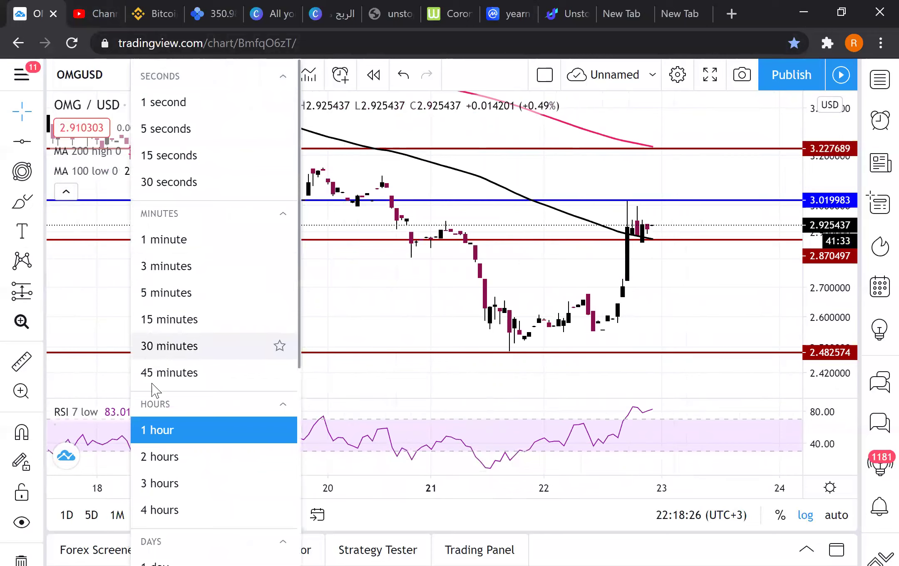
scroll(170, 389, down, 3)
click(164, 344)
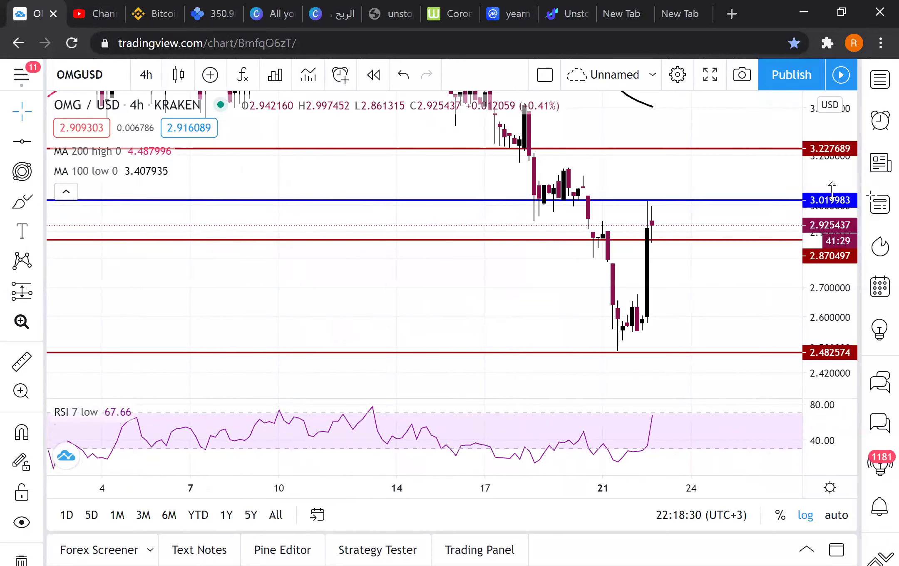
drag(817, 162, 817, 200)
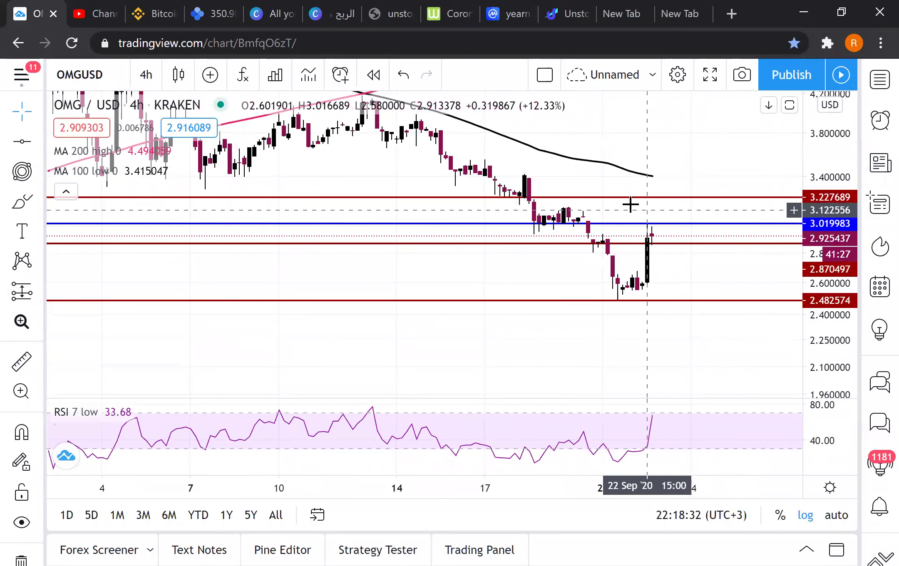
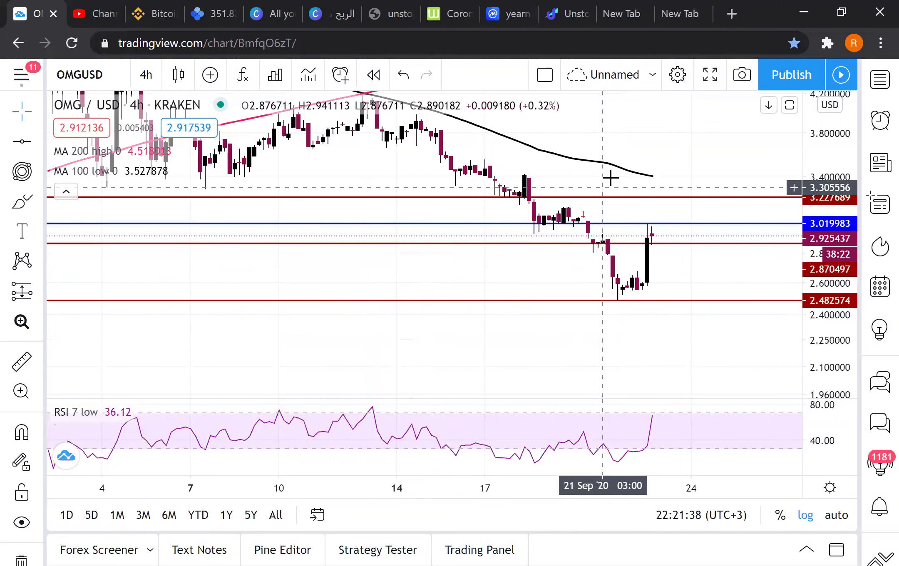
drag(646, 165, 585, 230)
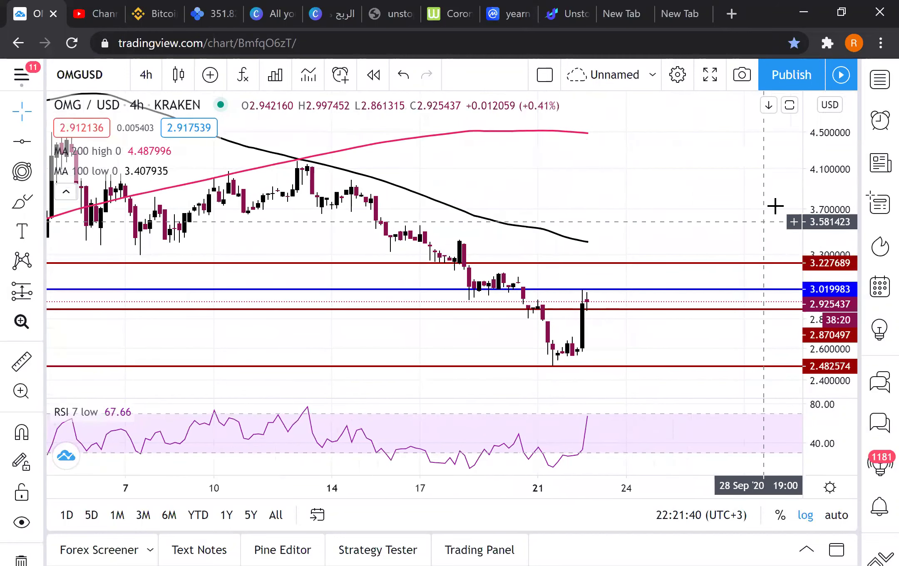
drag(829, 208, 829, 241)
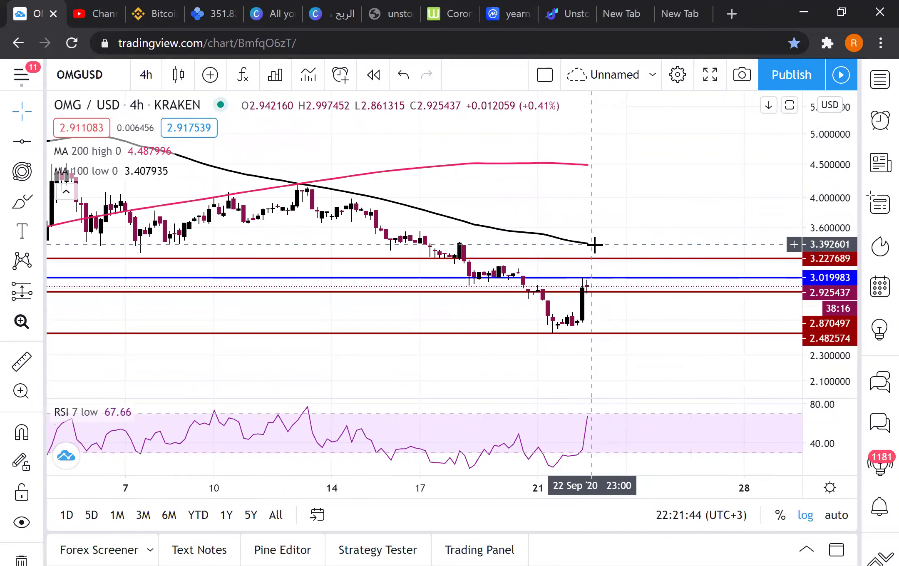
Draw horizontal lines at the current ends of both moving averages on the 4-hour chart, at about 3.412 and 4.491.
click(21, 141)
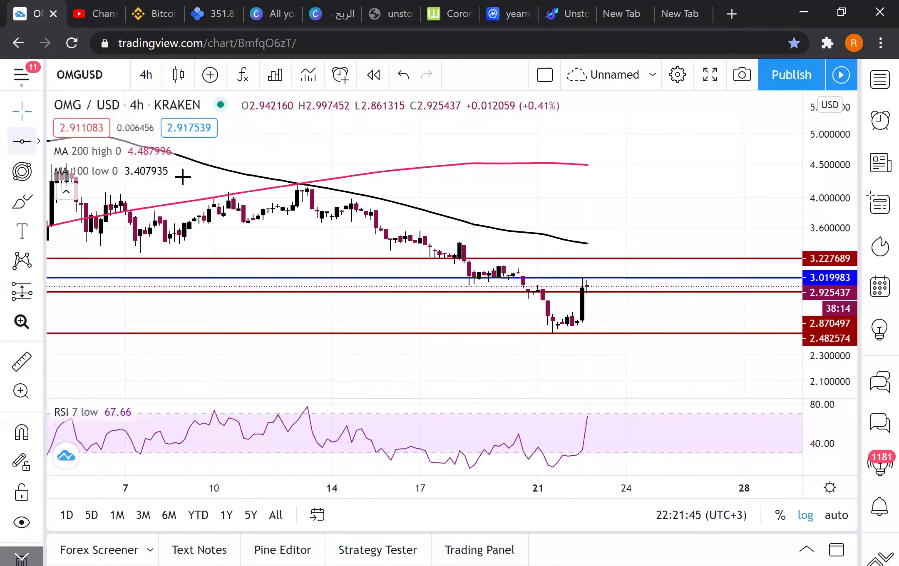
click(602, 243)
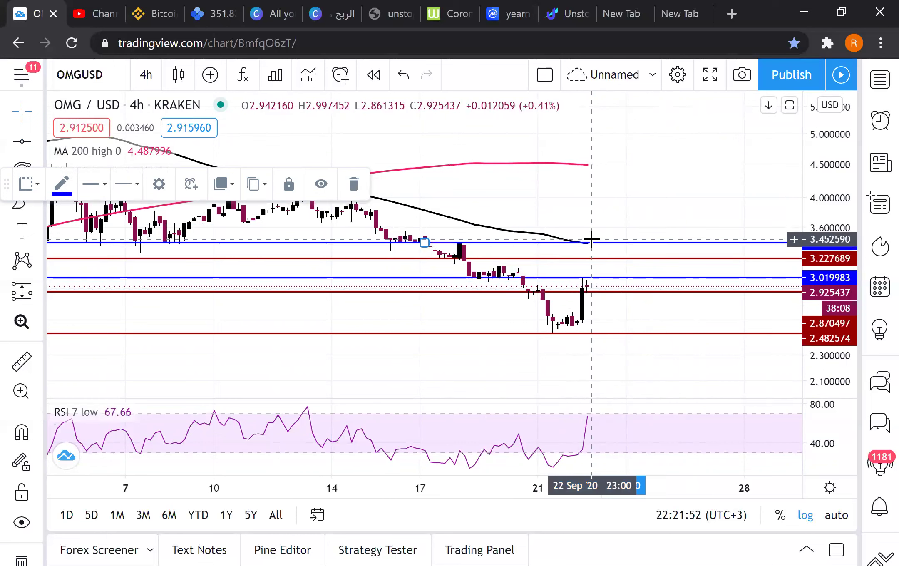
key(alt+h)
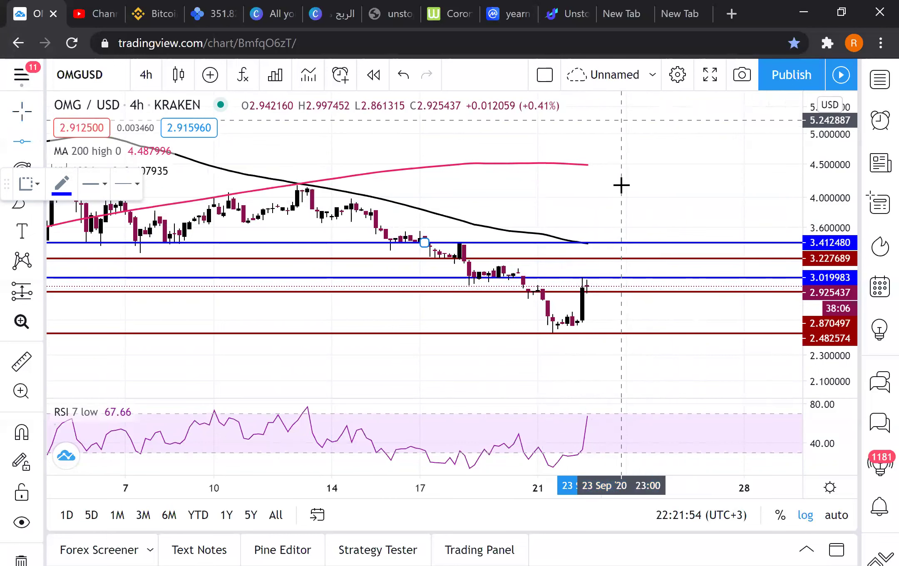
click(604, 165)
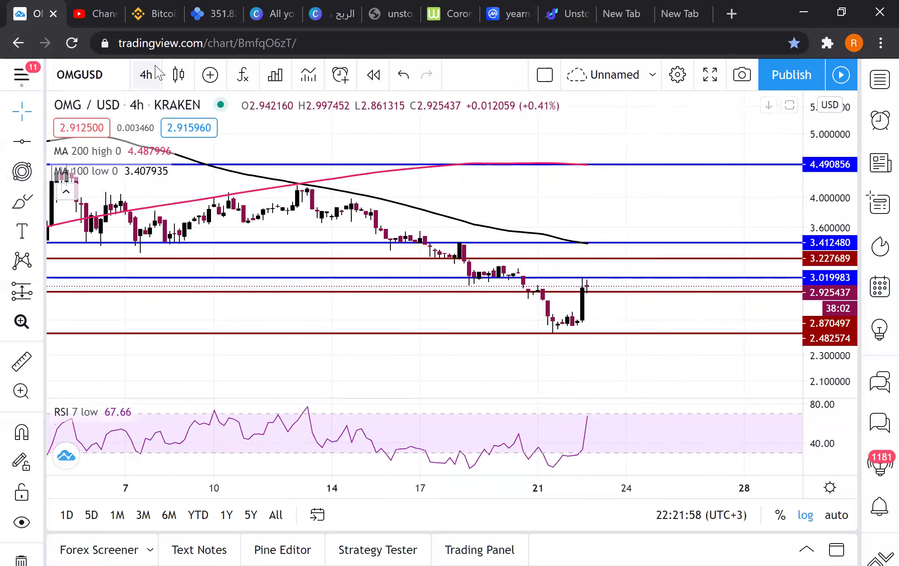
Switch the chart to the daily timeframe and examine the latest candles against the horizontal levels and both moving averages.
click(146, 74)
scroll(183, 325, down, 5)
click(174, 318)
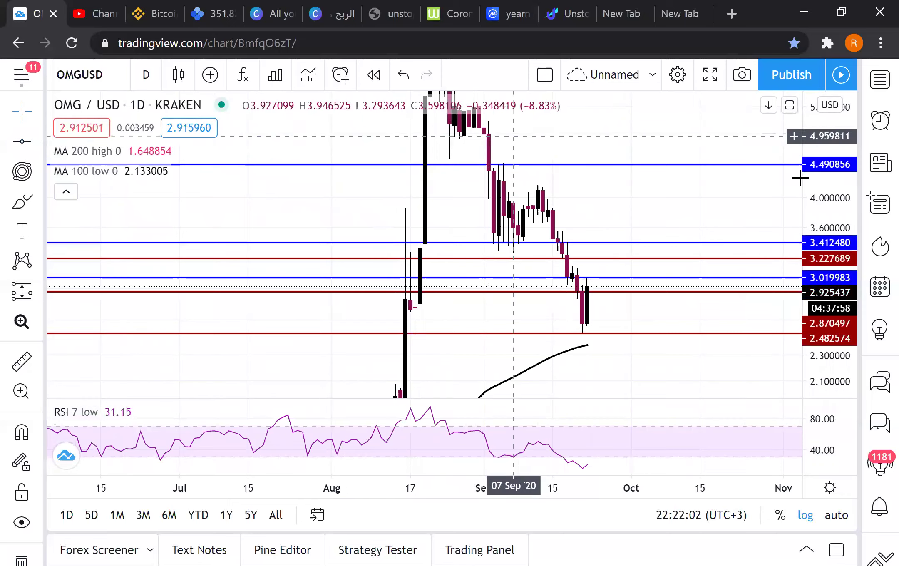
drag(832, 259, 831, 317)
drag(574, 196, 472, 184)
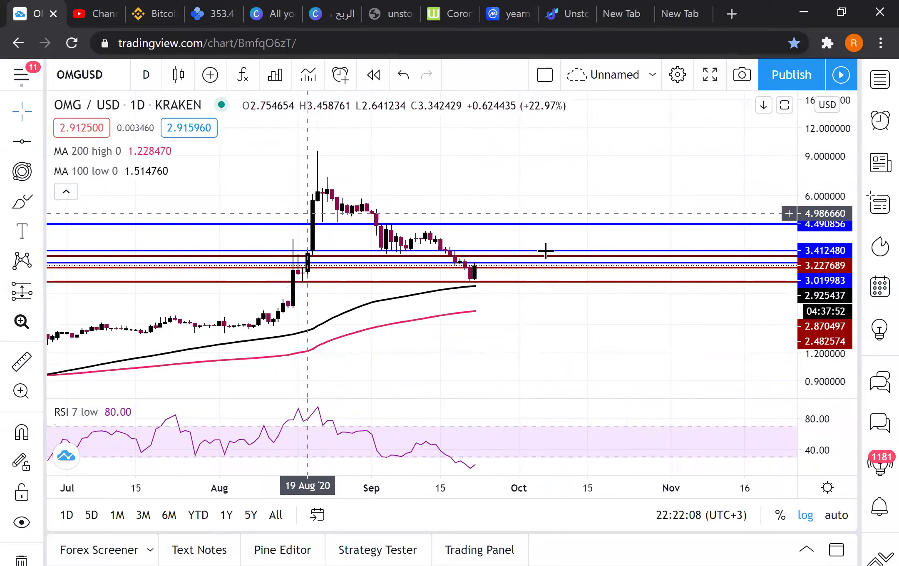
scroll(481, 263, right, 3)
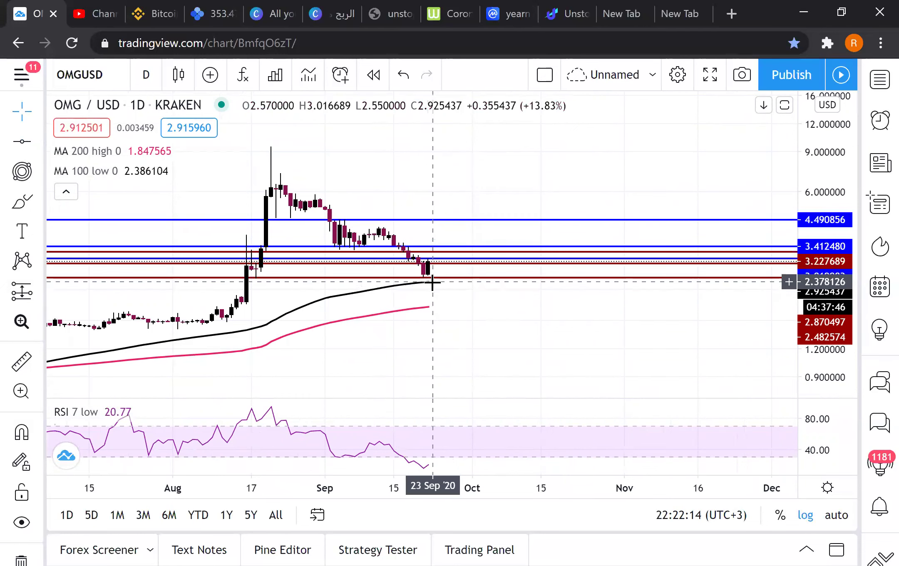
Brush a red path from the latest daily candle sideways into November and up to about 10, and mark the August peak with a horizontal line at about 9.475.
click(21, 231)
click(24, 205)
mouse_move(428, 275)
mouse_down()
mouse_move(437, 241)
mouse_move(466, 278)
mouse_up()
mouse_move(471, 232)
mouse_down()
mouse_move(518, 233)
mouse_move(608, 295)
mouse_move(665, 200)
mouse_move(649, 137)
mouse_up()
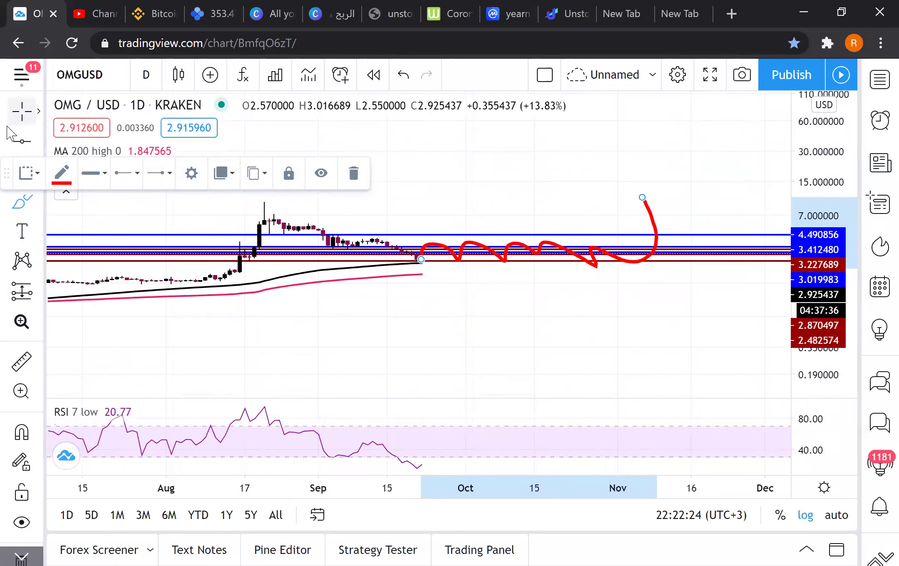
key(alt+h)
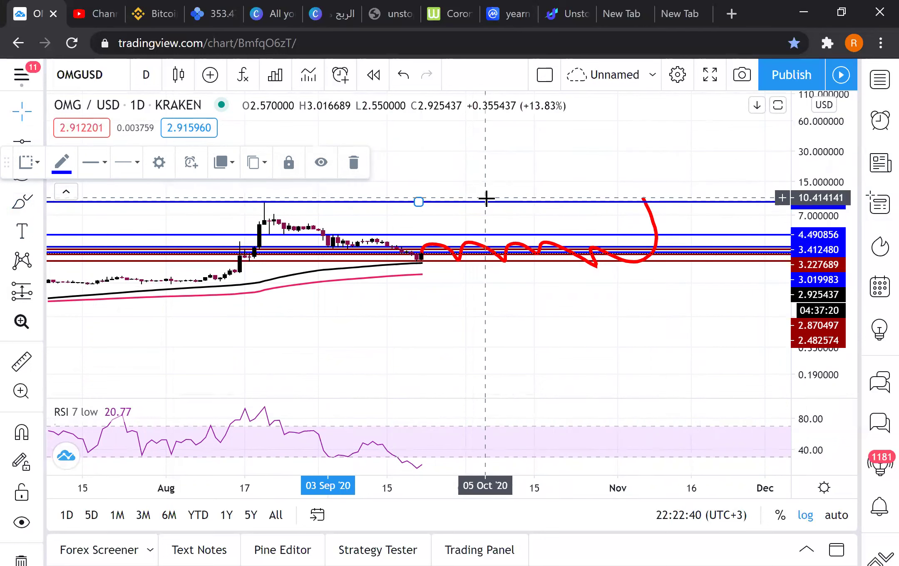
Remove all drawings from the OMGUSD daily chart.
scroll(26, 541, down, 1)
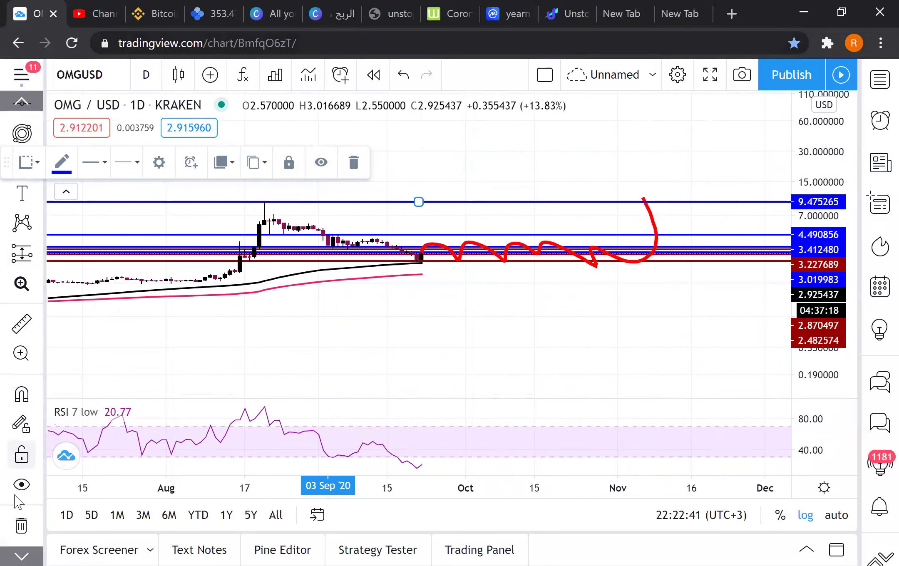
click(28, 526)
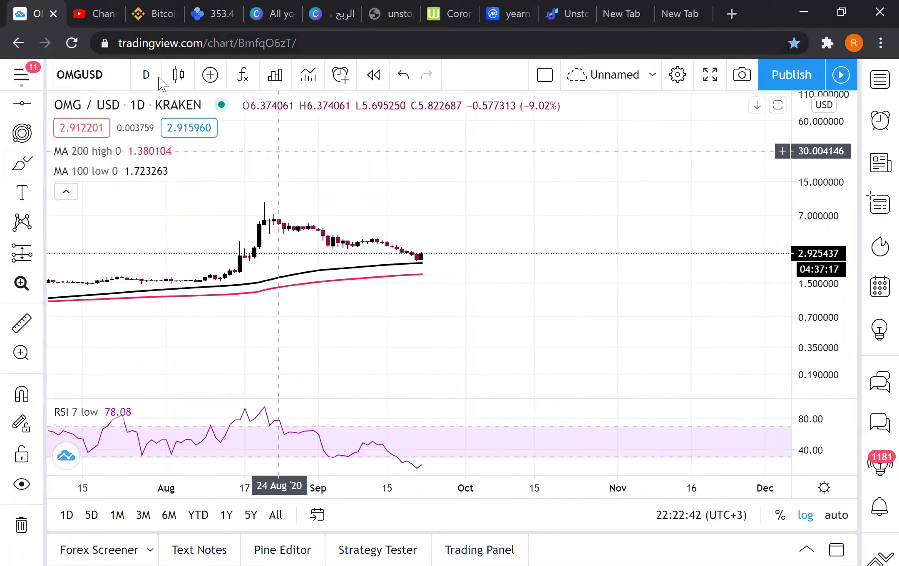
Switch the chart to the weekly timeframe and mark the latest candle's high with a horizontal line at about 3.025.
double_click(808, 119)
click(146, 75)
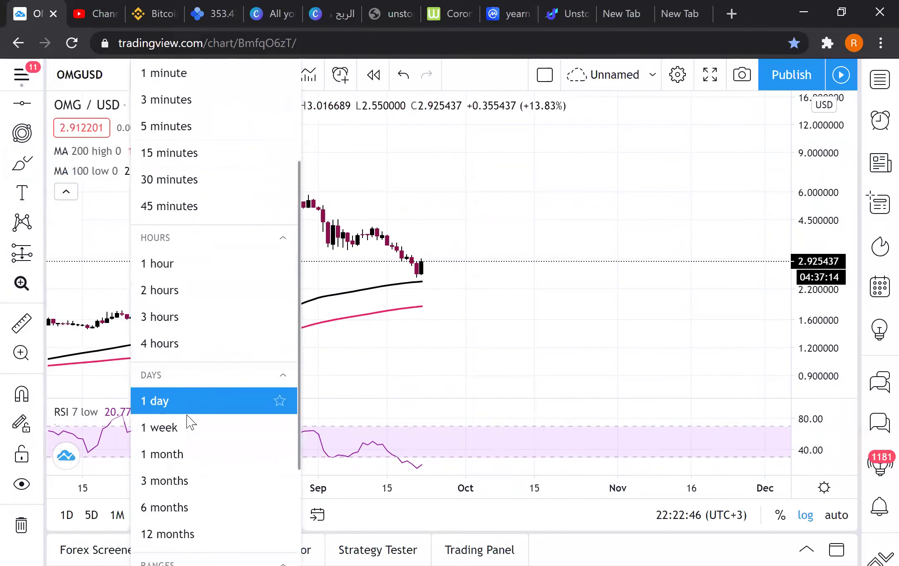
click(188, 426)
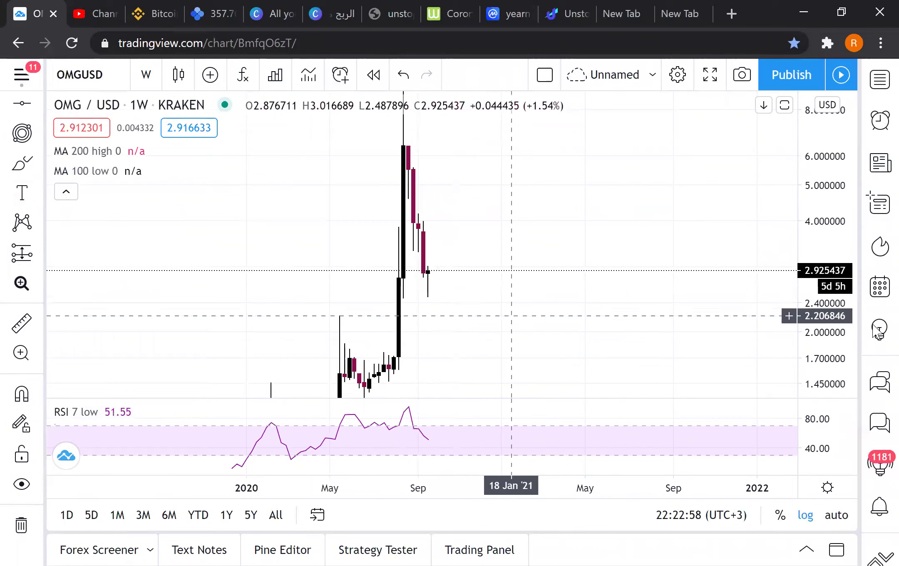
drag(807, 321, 806, 208)
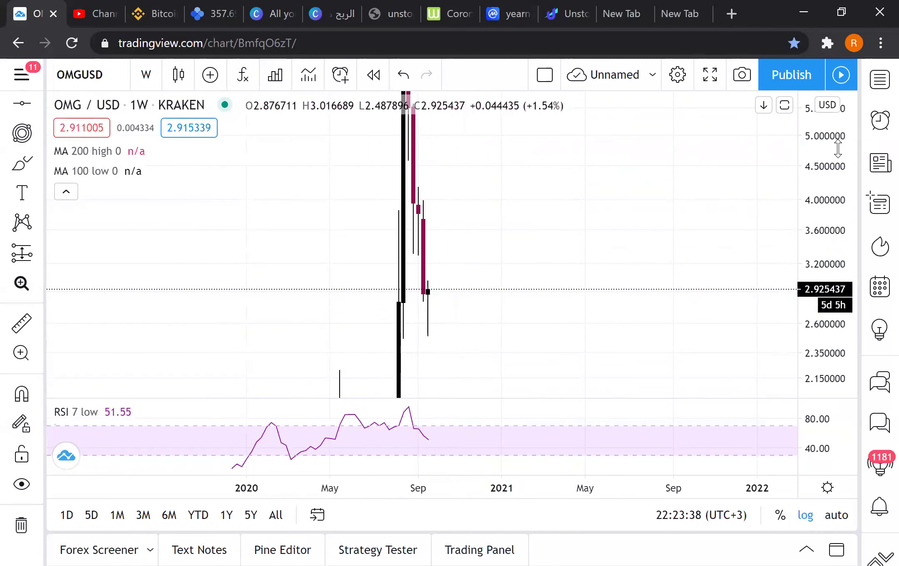
drag(839, 147, 806, 226)
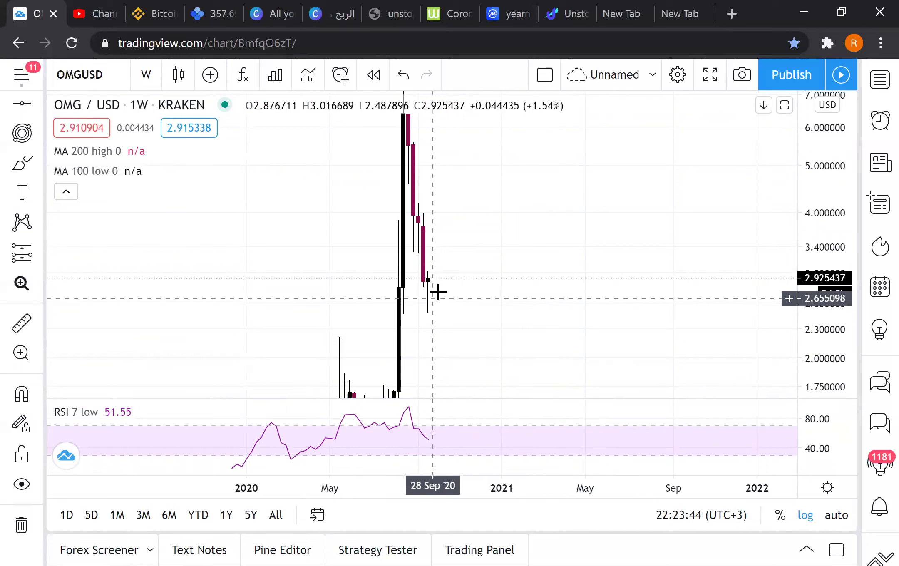
drag(808, 316, 796, 249)
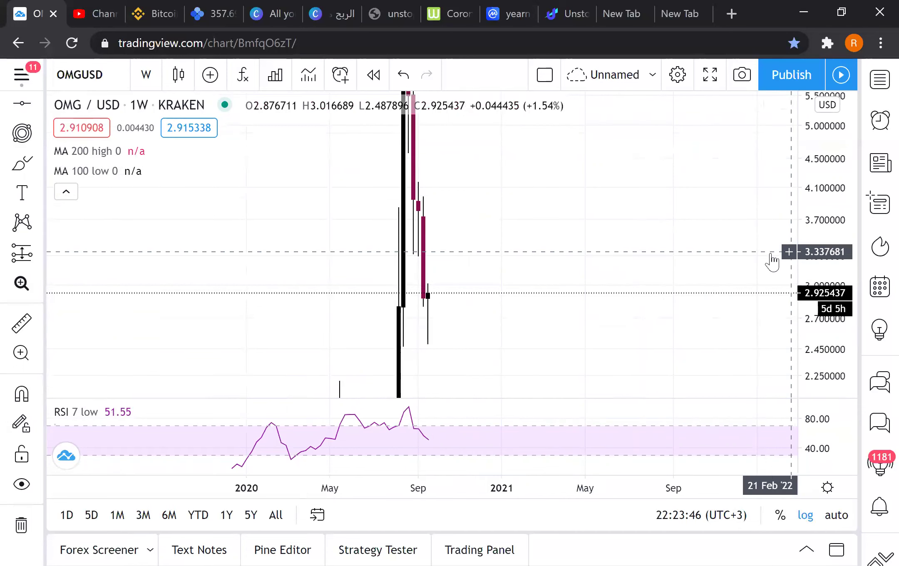
click(20, 99)
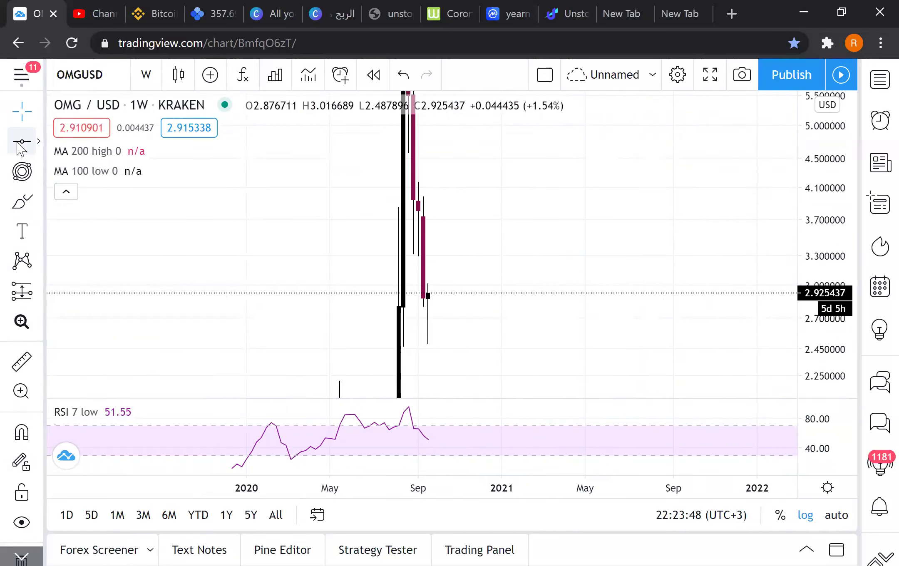
click(462, 282)
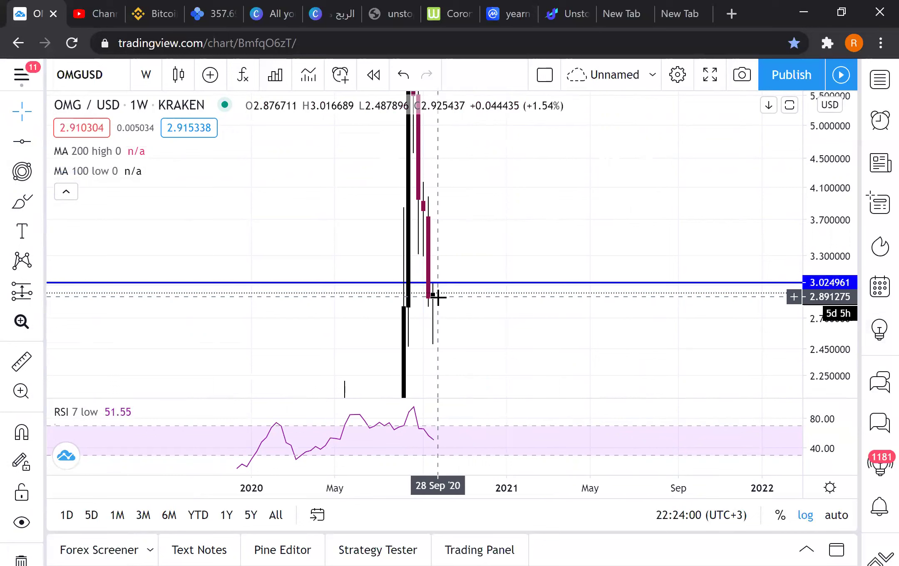
Switch the chart to the 4-hour timeframe and examine the moving-average crossover and the latest candles against the horizontal line.
click(145, 77)
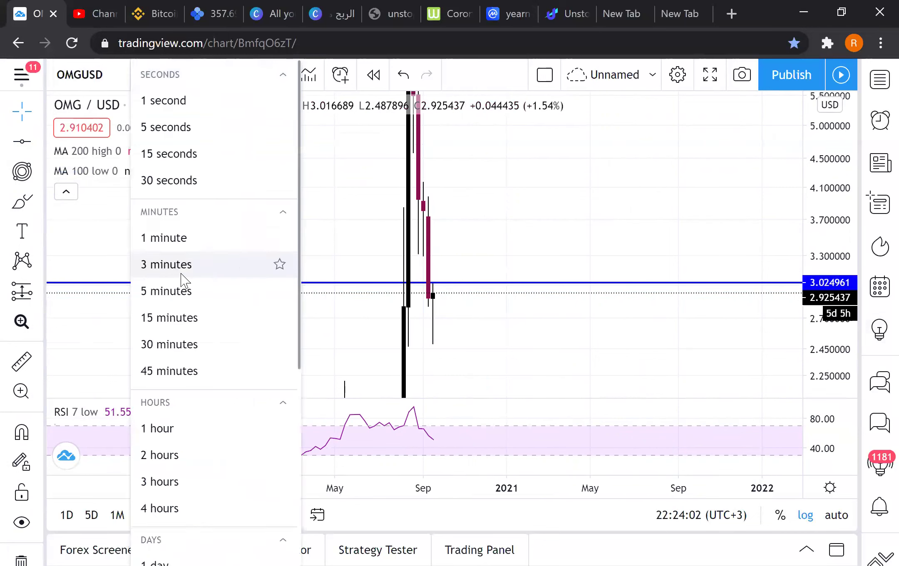
scroll(181, 375, down, 3)
click(175, 346)
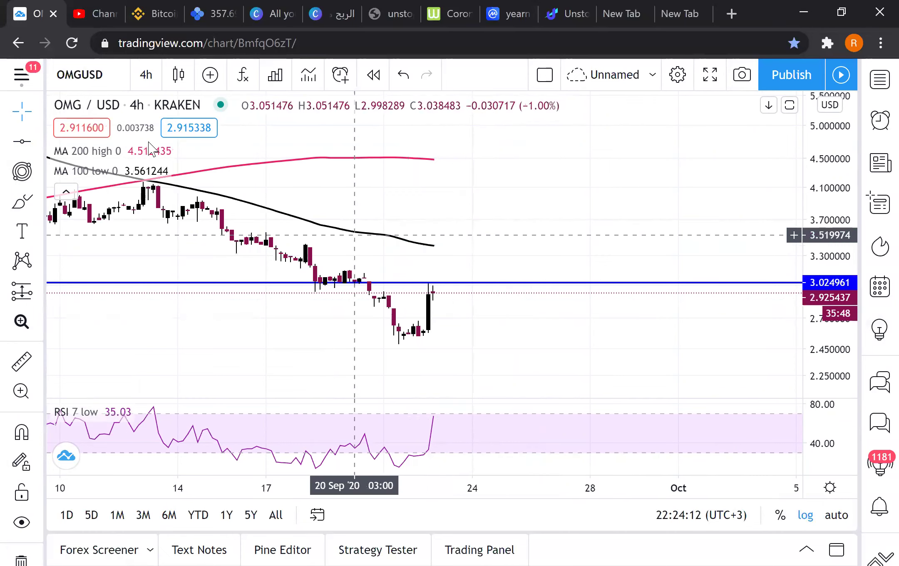
scroll(312, 250, left, 3)
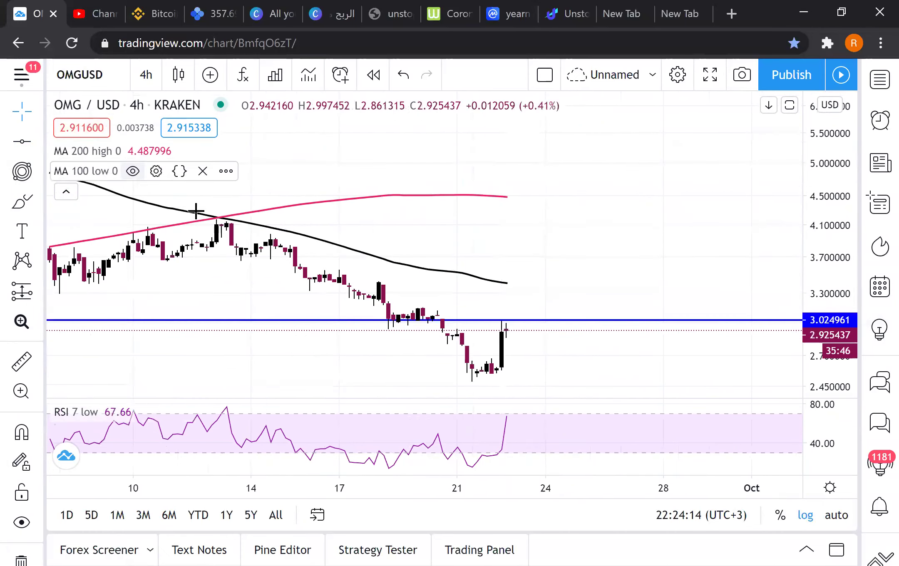
mouse_move(136, 175)
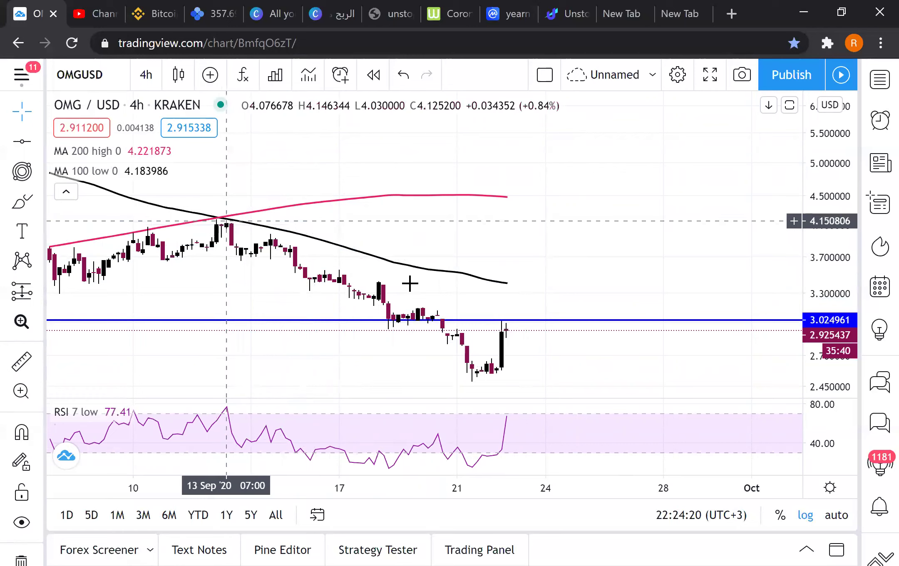
View the OMGUSD candles against the horizontal line on the weekly and the monthly timeframes.
click(146, 74)
scroll(162, 368, down, 5)
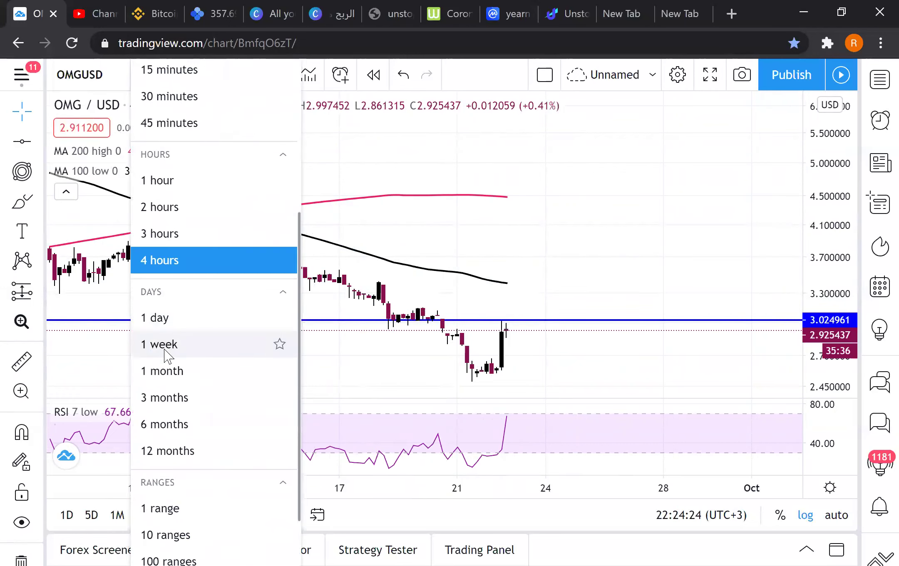
click(166, 354)
click(150, 76)
scroll(148, 364, down, 4)
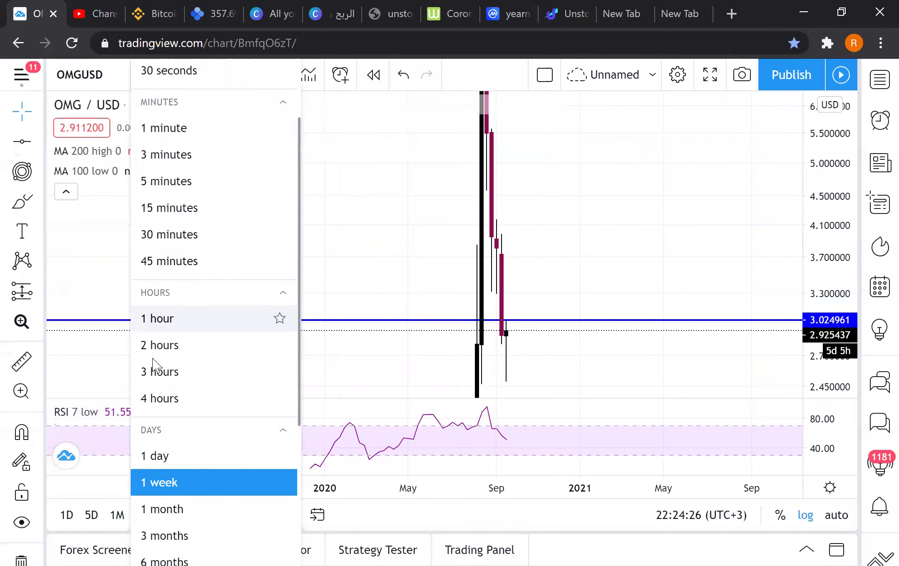
click(175, 456)
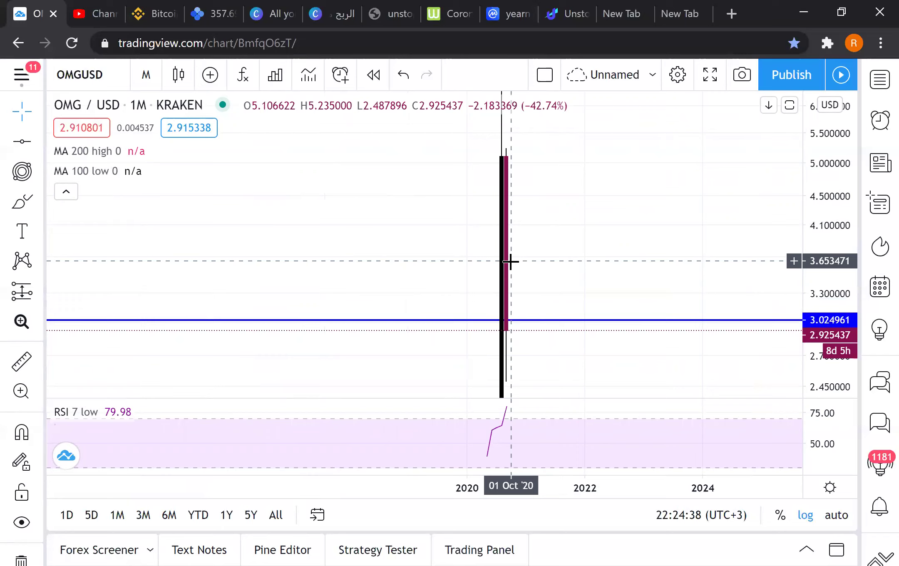
Load the BTCUSD chart from the watchlist and hide the watchlist again.
click(880, 80)
scroll(640, 205, up, 3)
scroll(641, 206, up, 2)
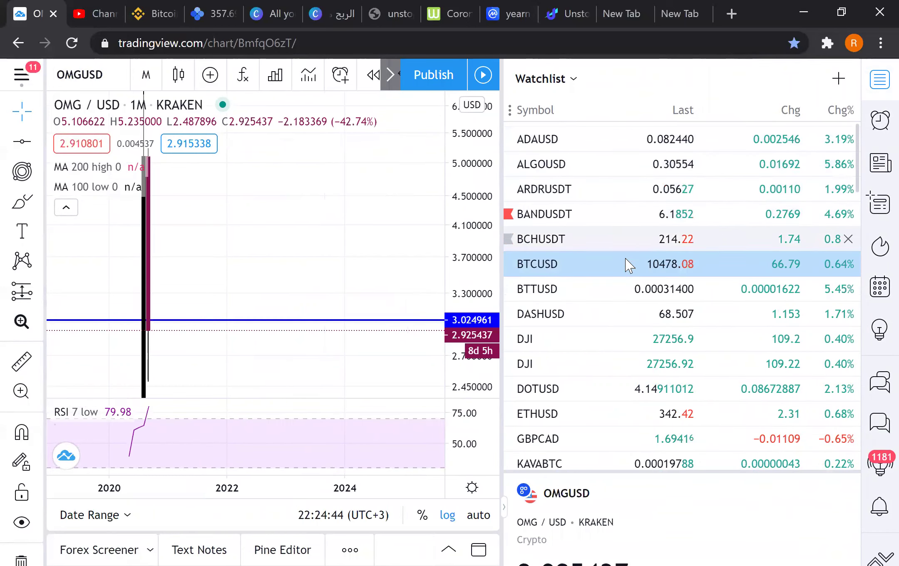
click(561, 263)
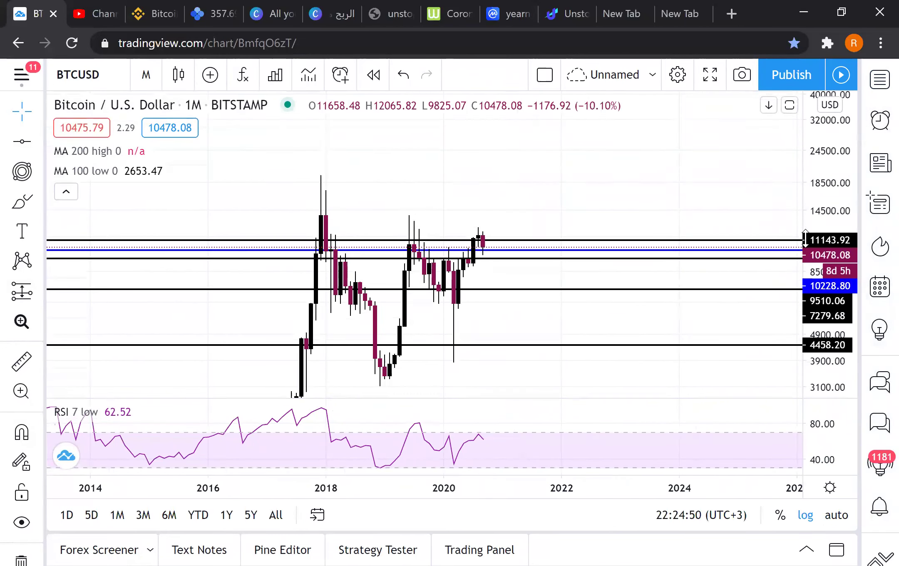
Examine the BTCUSD candles against the horizontal levels on the weekly timeframe and again on the monthly timeframe.
click(145, 75)
scroll(141, 374, down, 5)
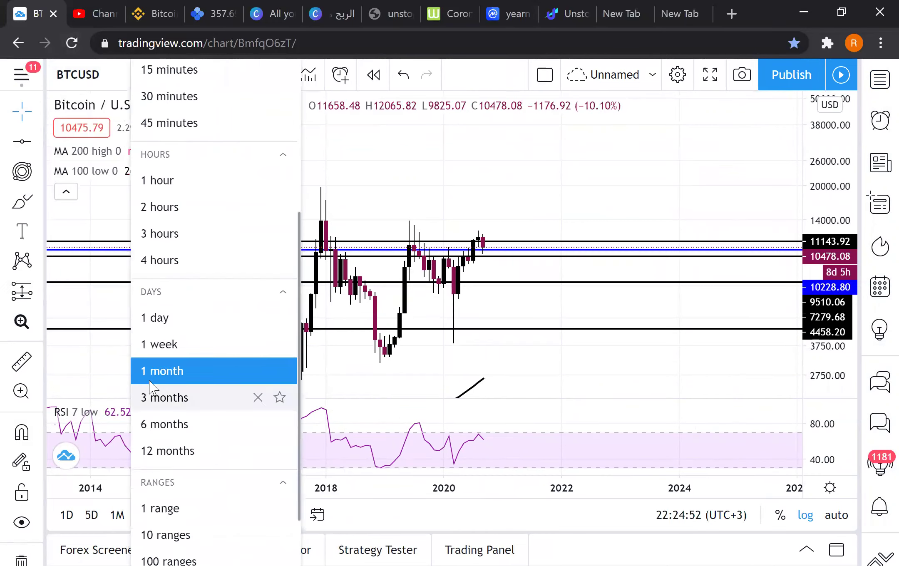
click(158, 343)
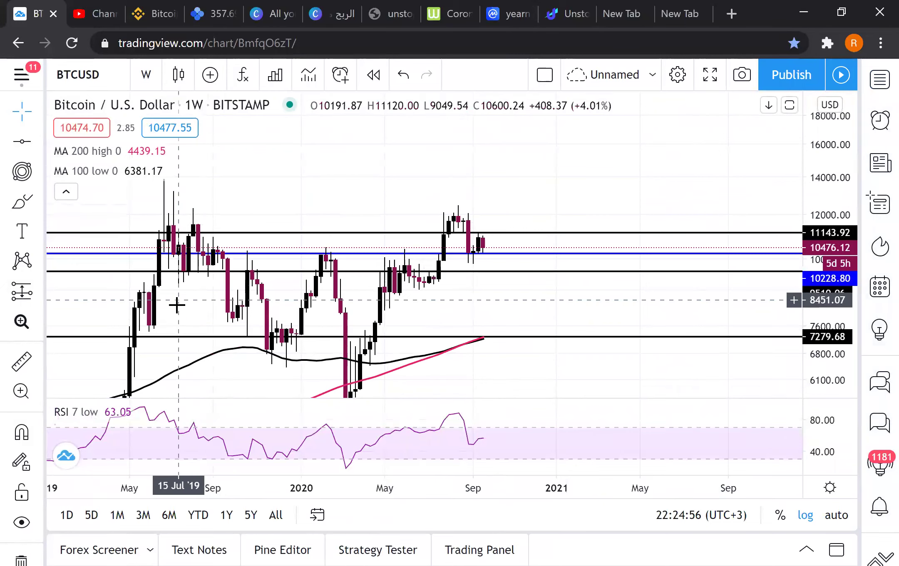
click(147, 79)
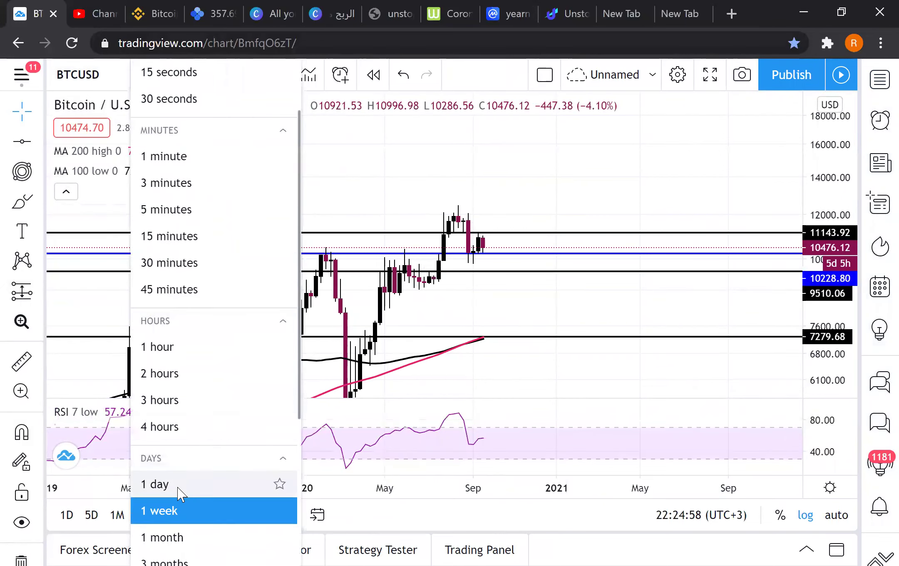
click(161, 536)
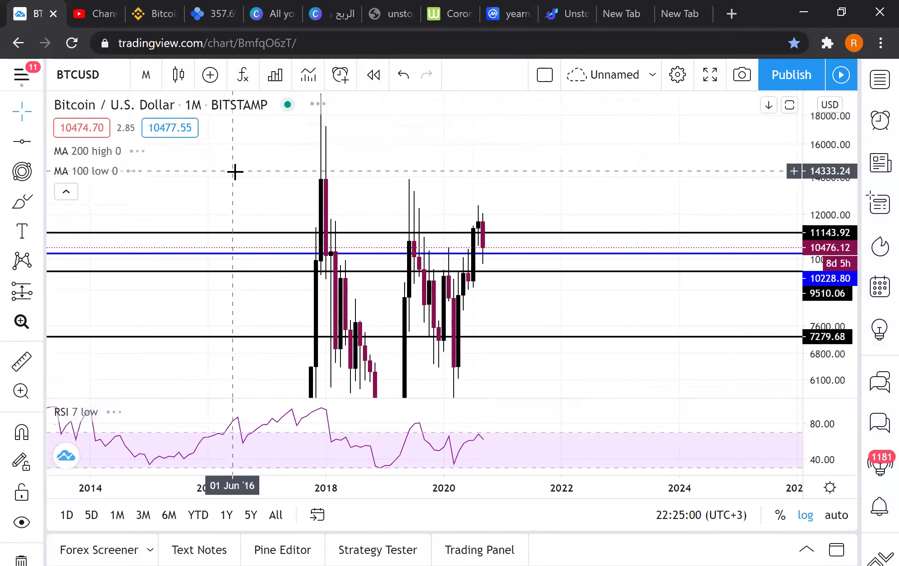
drag(849, 308, 849, 358)
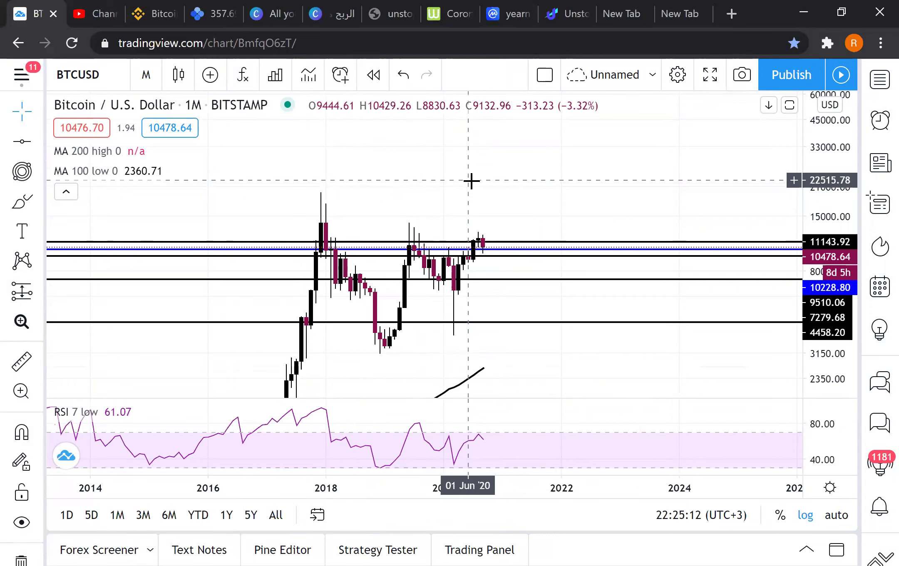
drag(825, 266, 825, 227)
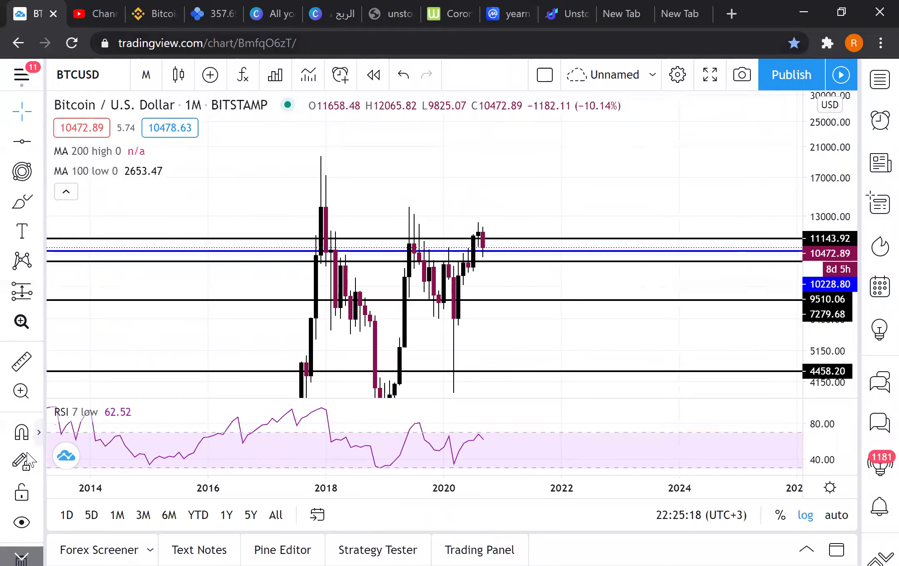
scroll(21, 541, down, 1)
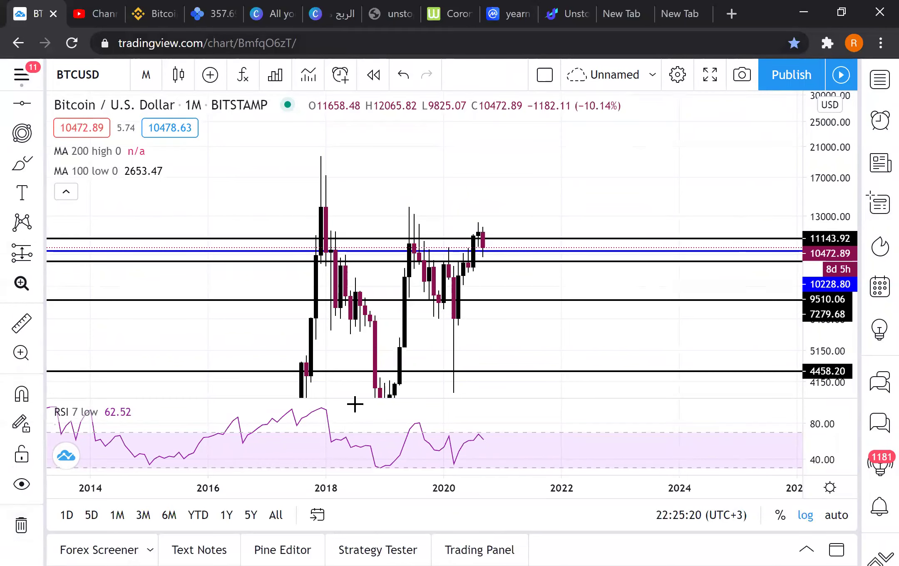